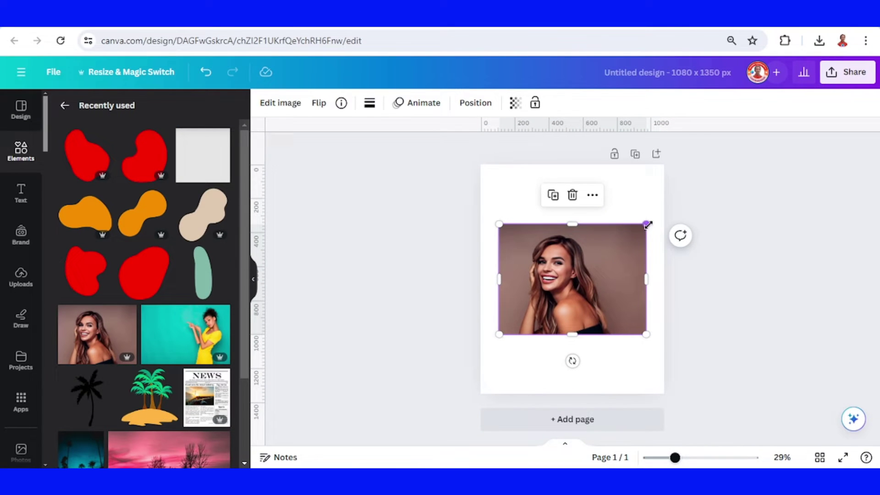
Step: Enlarge the woman's portrait to cover the full page height and crop its sides to the page edges
{"action": "left_click_drag", "start_coordinate": [648, 225], "coordinate": [732, 183]}
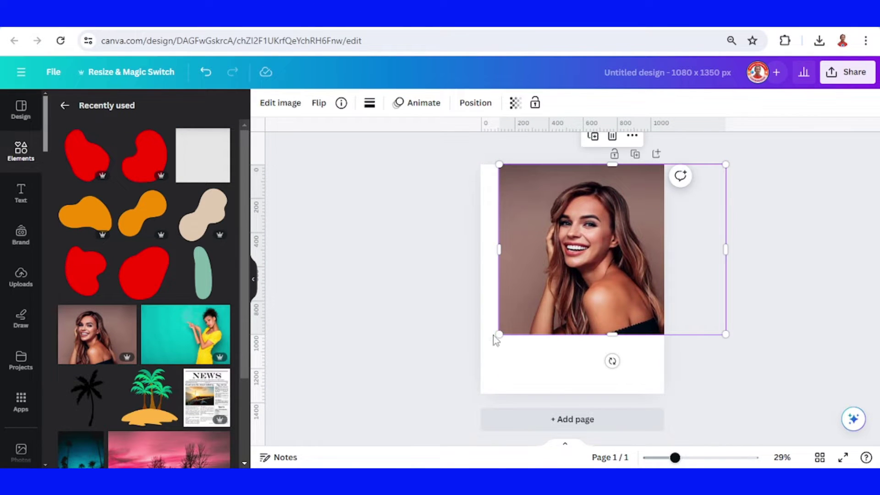
{"action": "left_click_drag", "start_coordinate": [499, 334], "coordinate": [448, 393]}
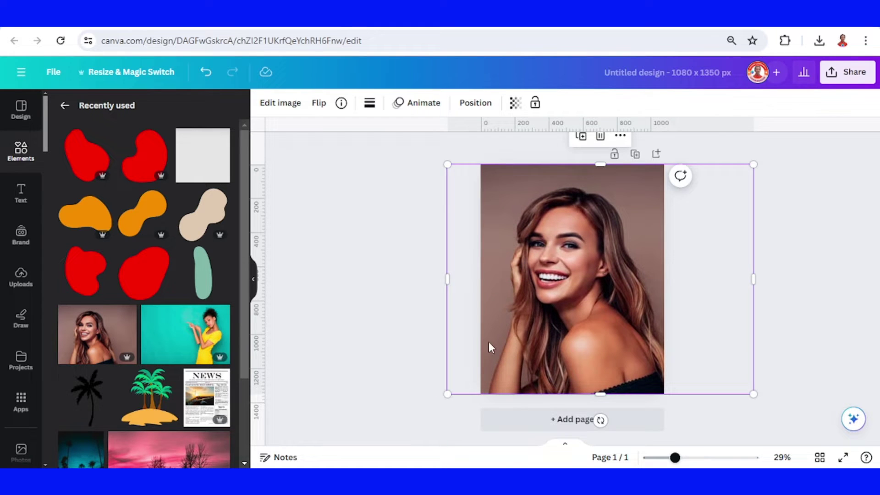
{"action": "left_click_drag", "start_coordinate": [448, 279], "coordinate": [480, 280]}
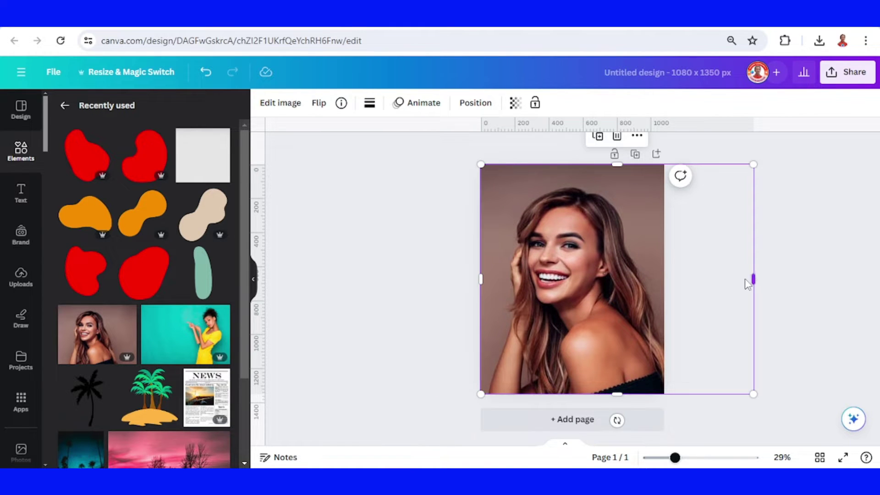
{"action": "left_click_drag", "start_coordinate": [747, 281], "coordinate": [665, 279]}
Step: Search the graphics for "curve" and show more shapes like the green Solid Curve Abstract Shape
{"action": "left_click", "coordinate": [27, 152]}
{"action": "left_click", "coordinate": [106, 102]}
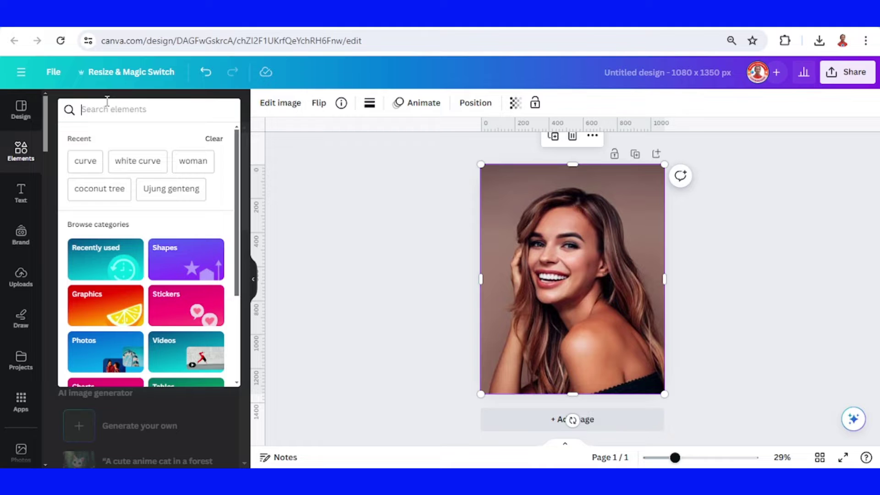
{"action": "left_click", "coordinate": [85, 163]}
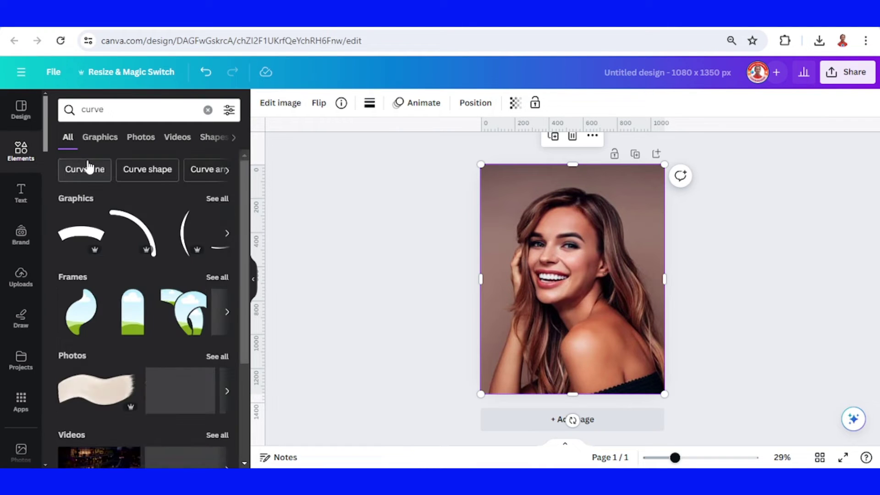
{"action": "left_click", "coordinate": [100, 137]}
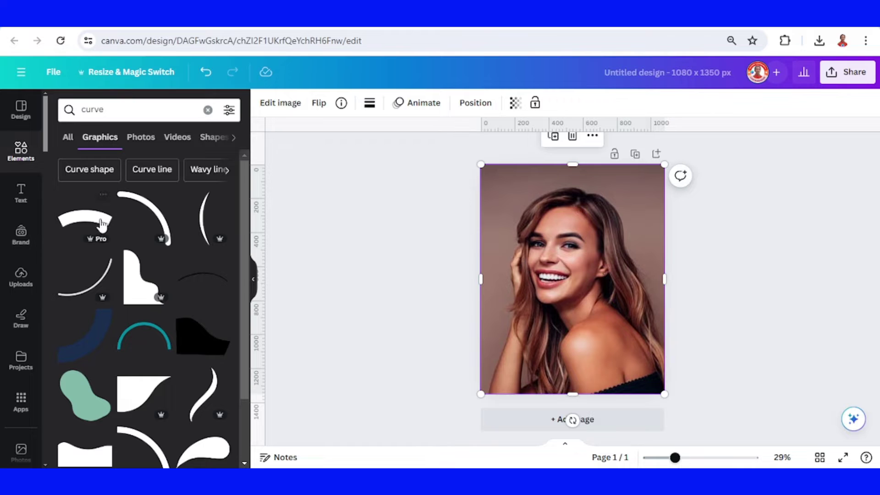
{"action": "scroll", "coordinate": [114, 359], "scroll_direction": "down", "scroll_amount": 2}
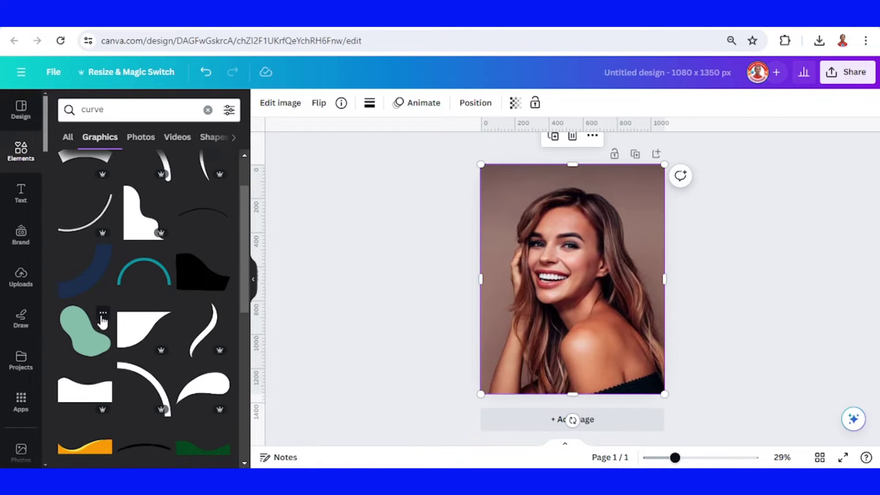
{"action": "left_click", "coordinate": [102, 314]}
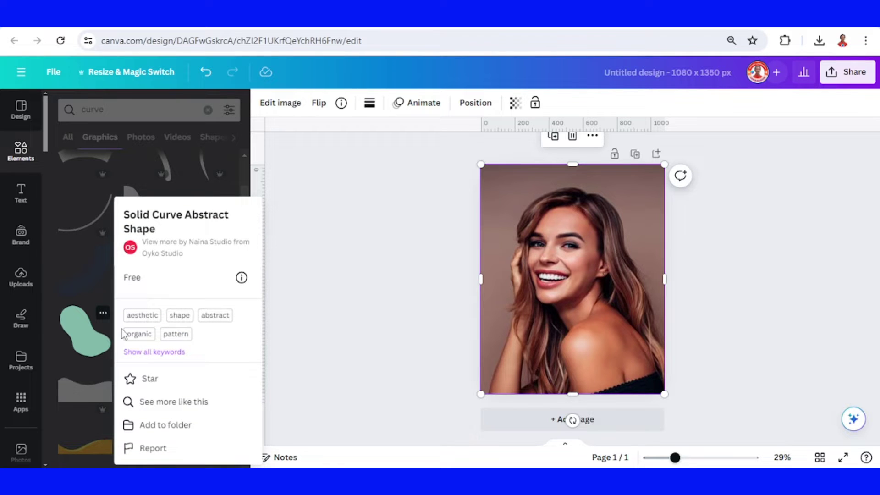
{"action": "left_click", "coordinate": [175, 404]}
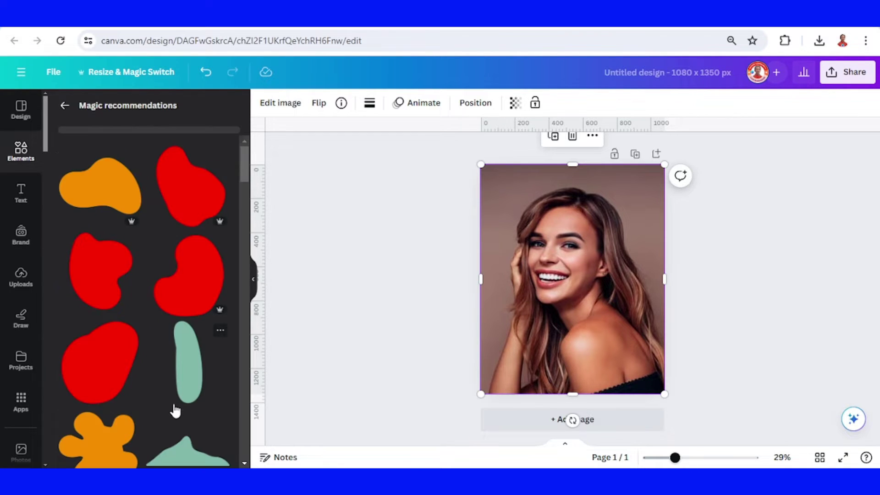
Step: Add the red blob with the narrow upper lobe and shrink it over the eye nearest the woman's hand
{"action": "left_click", "coordinate": [189, 197]}
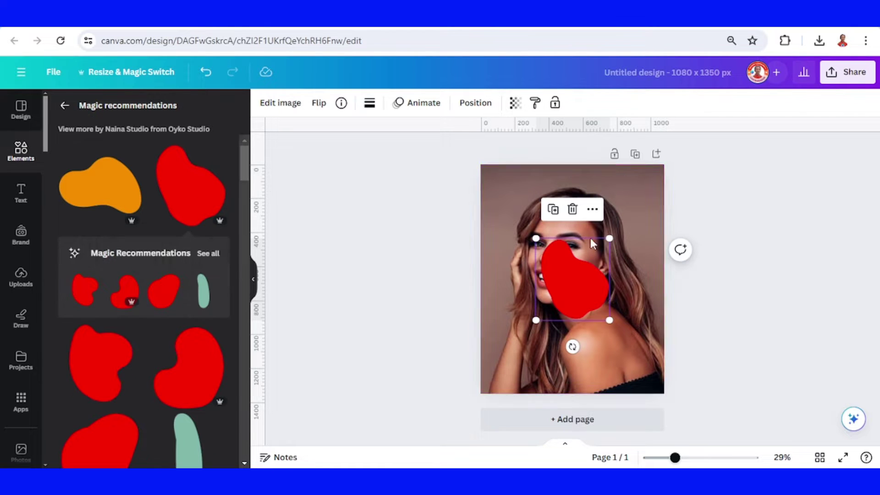
{"action": "left_click_drag", "start_coordinate": [607, 238], "coordinate": [541, 251]}
{"action": "key", "text": "ctrl+z"}
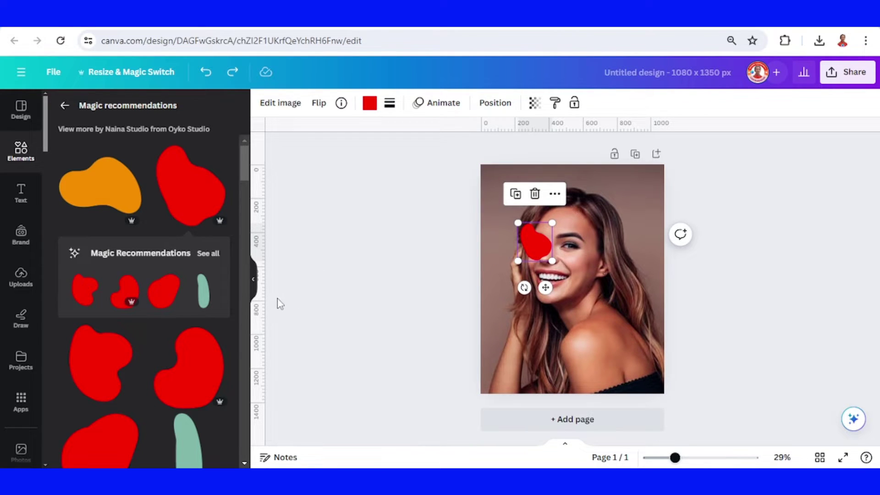
Step: Add the wide orange blob and shrink it to sit over the woman's nose and mouth
{"action": "scroll", "coordinate": [173, 349], "scroll_direction": "down", "scroll_amount": 3}
{"action": "scroll", "coordinate": [173, 349], "scroll_direction": "up", "scroll_amount": 3}
{"action": "left_click", "coordinate": [96, 188]}
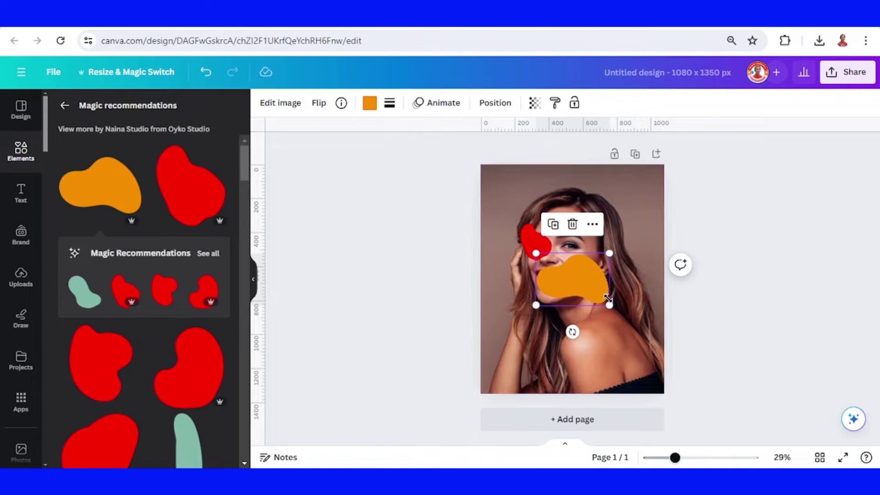
{"action": "left_click_drag", "start_coordinate": [610, 303], "coordinate": [562, 281]}
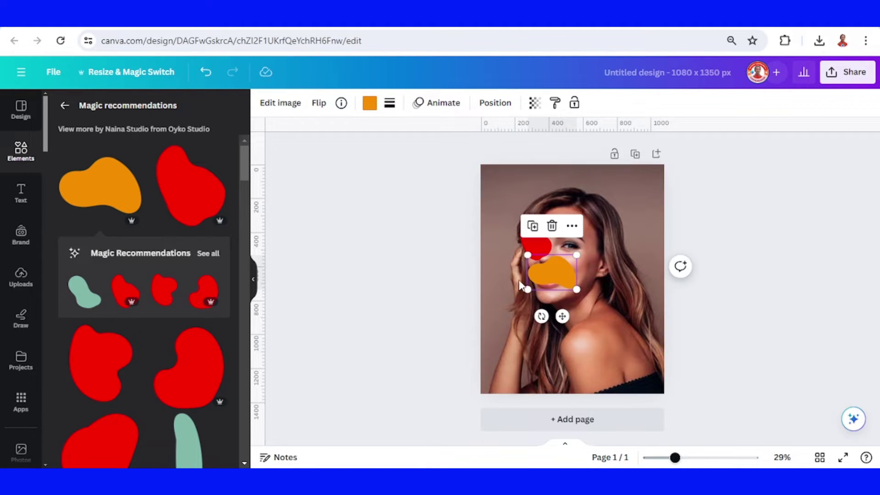
Step: Add two more red notched blobs, placing one small and rotated over the other eye and one small on the forehead
{"action": "left_click", "coordinate": [203, 385]}
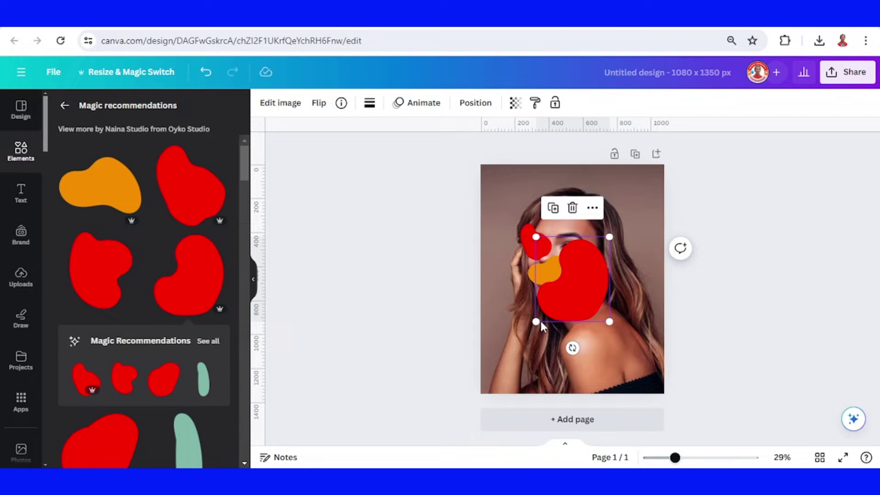
{"action": "left_click_drag", "start_coordinate": [553, 311], "coordinate": [576, 246]}
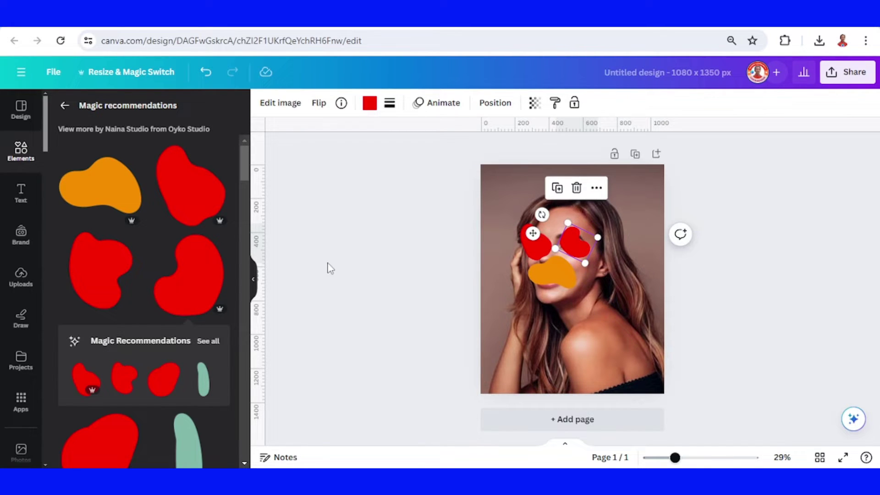
{"action": "left_click", "coordinate": [93, 279]}
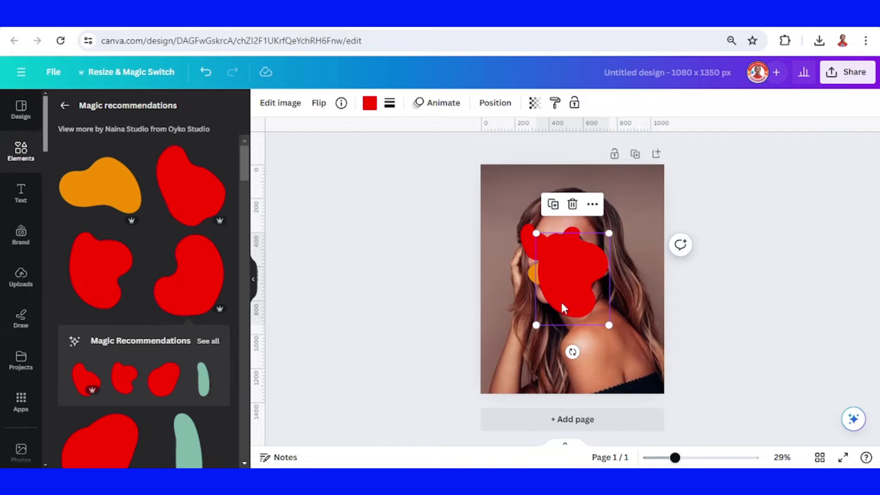
{"action": "left_click_drag", "start_coordinate": [568, 298], "coordinate": [571, 220]}
{"action": "left_click_drag", "start_coordinate": [612, 159], "coordinate": [556, 216]}
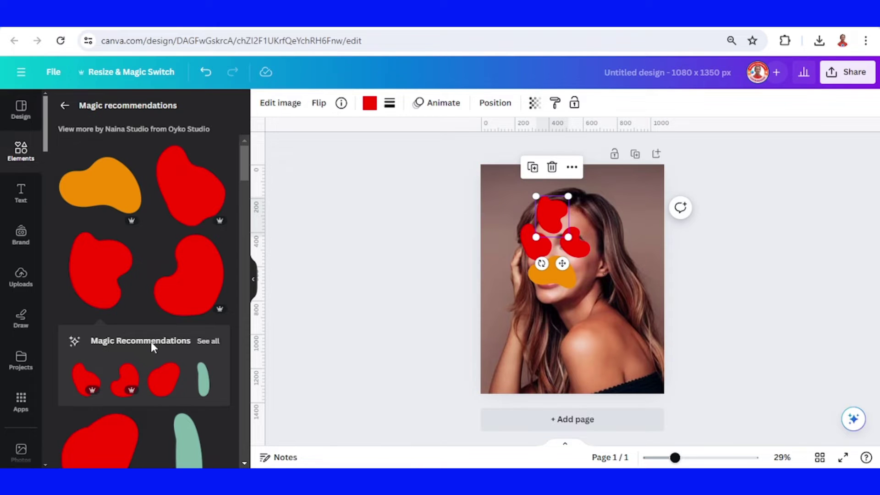
Step: Add the rounded red blob, shrink and rotate it, and place it in the photo's upper-left corner
{"action": "scroll", "coordinate": [134, 359], "scroll_direction": "down", "scroll_amount": 2}
{"action": "left_click", "coordinate": [109, 407]}
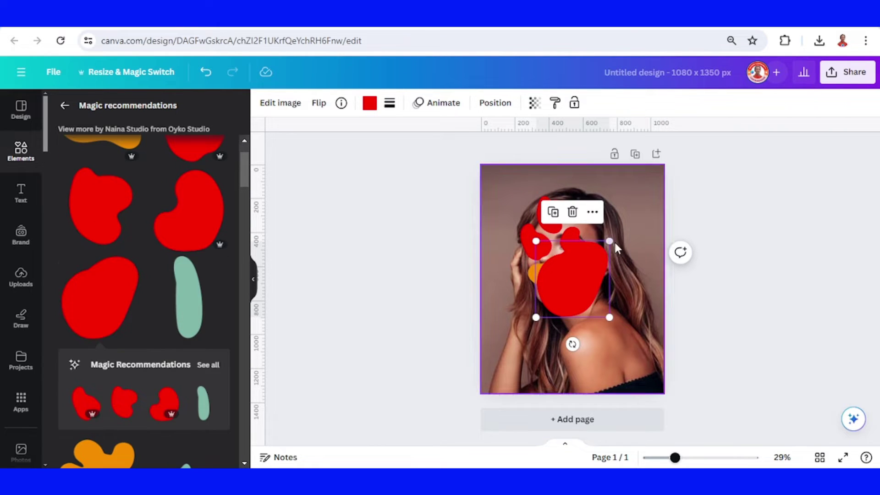
{"action": "left_click_drag", "start_coordinate": [608, 240], "coordinate": [573, 282]}
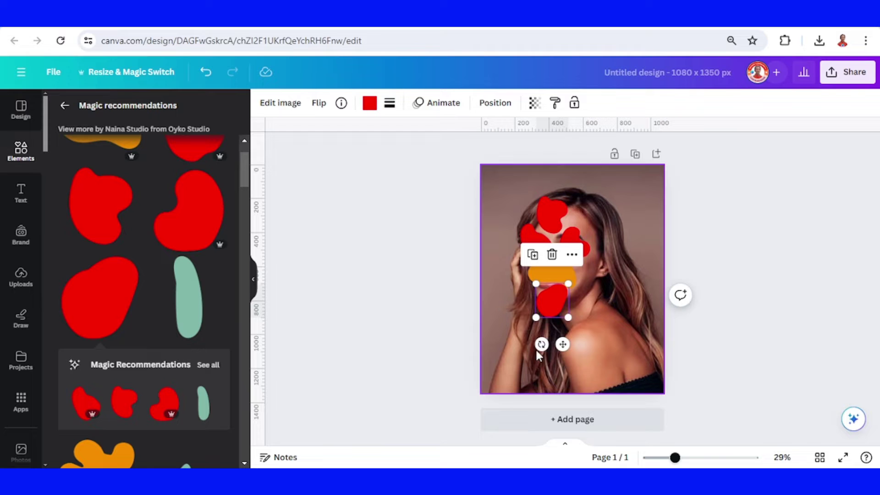
{"action": "left_click_drag", "start_coordinate": [541, 344], "coordinate": [584, 337]}
{"action": "left_click_drag", "start_coordinate": [553, 303], "coordinate": [517, 223]}
Step: Add the elongated green shape and place it upright along the photo's left edge, beside the face
{"action": "left_click", "coordinate": [195, 302]}
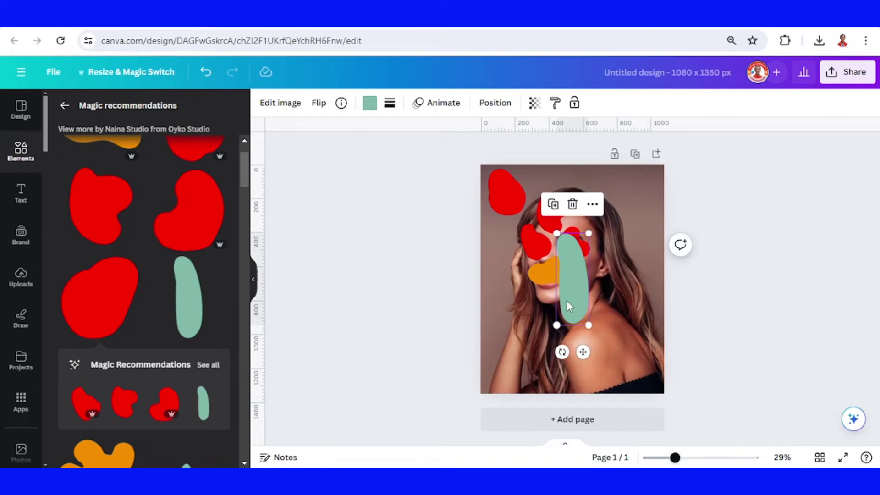
{"action": "left_click_drag", "start_coordinate": [571, 284], "coordinate": [509, 278]}
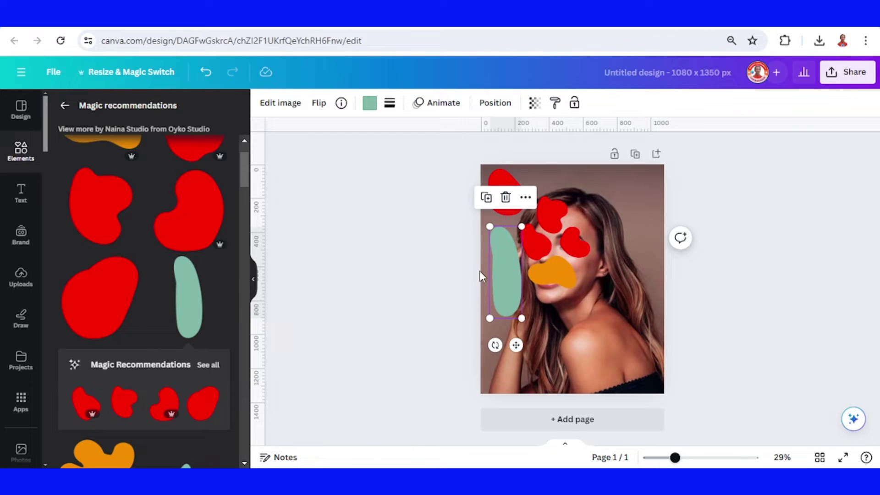
{"action": "scroll", "coordinate": [145, 348], "scroll_direction": "down", "scroll_amount": 5}
{"action": "scroll", "coordinate": [144, 347], "scroll_direction": "up", "scroll_amount": 2}
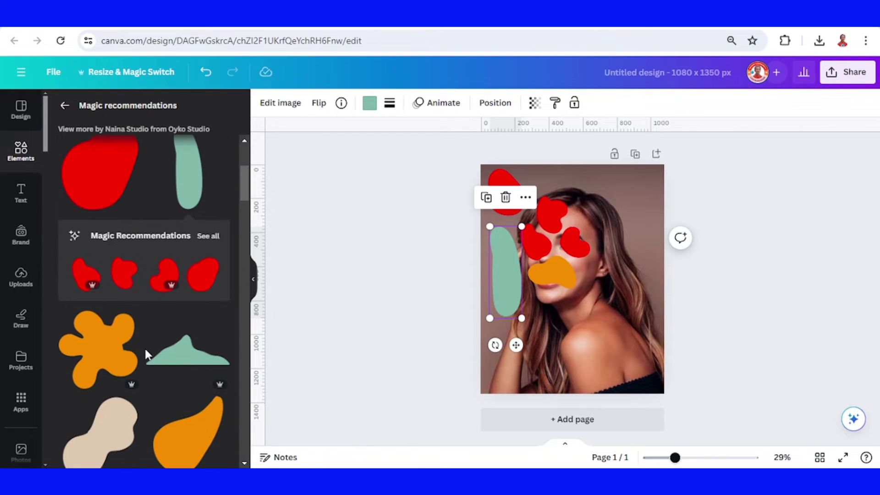
Step: Add the beige peanut-shaped blob, shrink it over the hair right of the face, and place a rotated duplicate overlapping it
{"action": "scroll", "coordinate": [144, 347], "scroll_direction": "down", "scroll_amount": 3}
{"action": "left_click", "coordinate": [111, 319]}
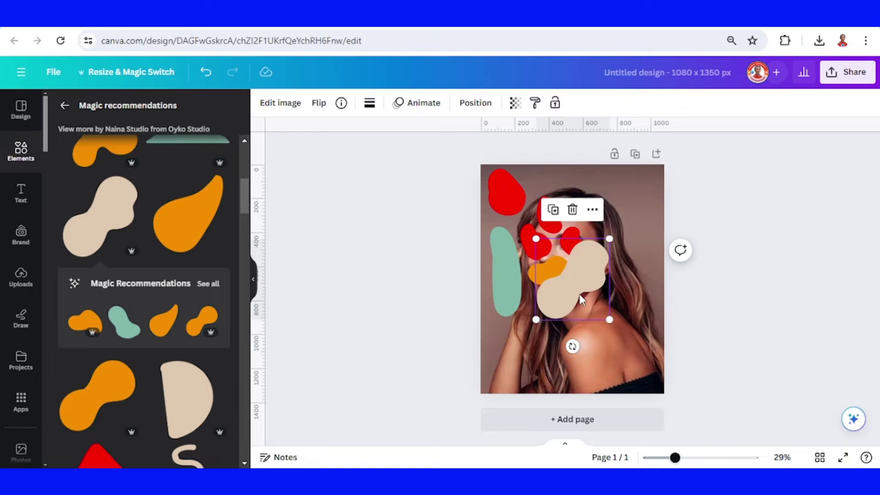
{"action": "left_click_drag", "start_coordinate": [579, 294], "coordinate": [614, 289]}
{"action": "left_click_drag", "start_coordinate": [646, 238], "coordinate": [609, 255]}
{"action": "left_click", "coordinate": [588, 205]}
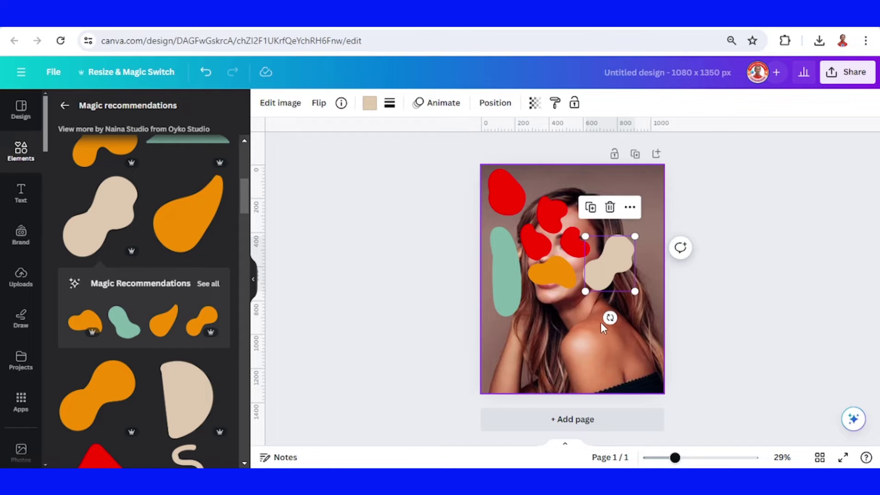
{"action": "left_click_drag", "start_coordinate": [610, 318], "coordinate": [626, 259]}
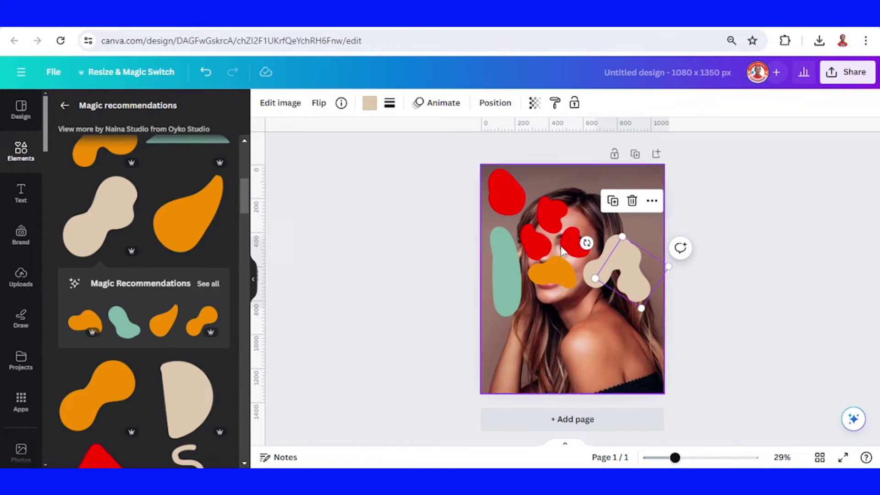
Step: Duplicate the red blob over the left-side eye and place the copy, rotated, on the right side of the forehead
{"action": "left_click", "coordinate": [547, 246]}
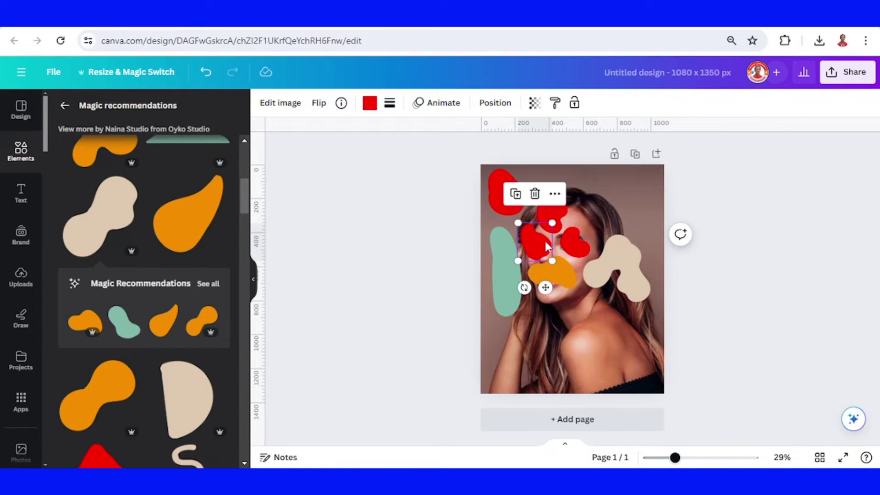
{"action": "left_click", "coordinate": [515, 196]}
{"action": "left_click_drag", "start_coordinate": [543, 250], "coordinate": [602, 217]}
{"action": "left_click_drag", "start_coordinate": [585, 253], "coordinate": [585, 214]}
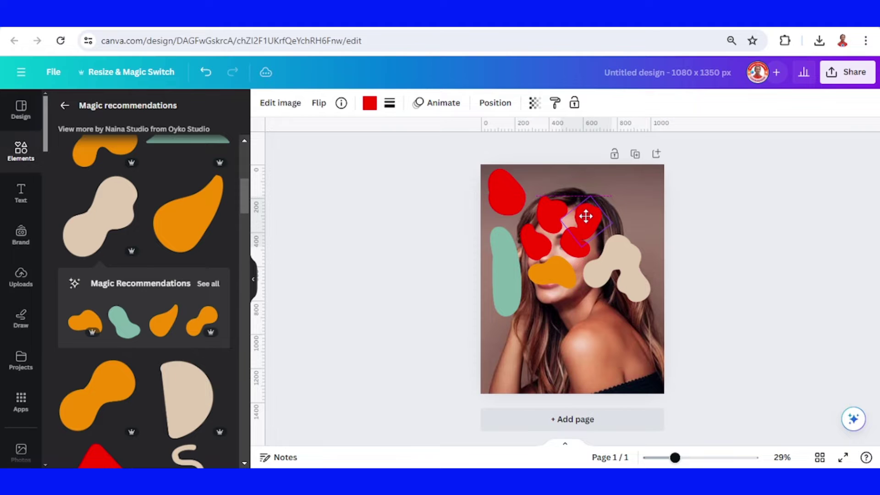
{"action": "left_click_drag", "start_coordinate": [586, 216], "coordinate": [586, 218]}
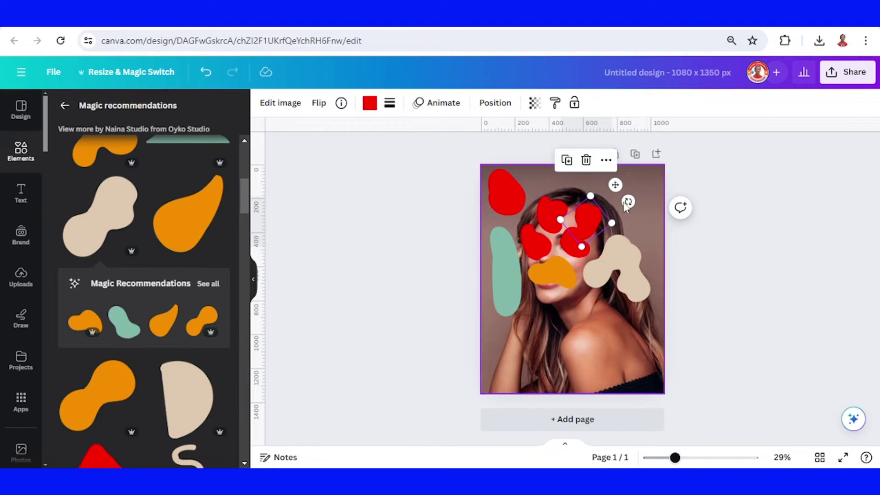
Step: Add another red blob with the narrow upper lobe, rotate it sideways, enlarge it, and place it over the chin and neck
{"action": "scroll", "coordinate": [172, 251], "scroll_direction": "up", "scroll_amount": 5}
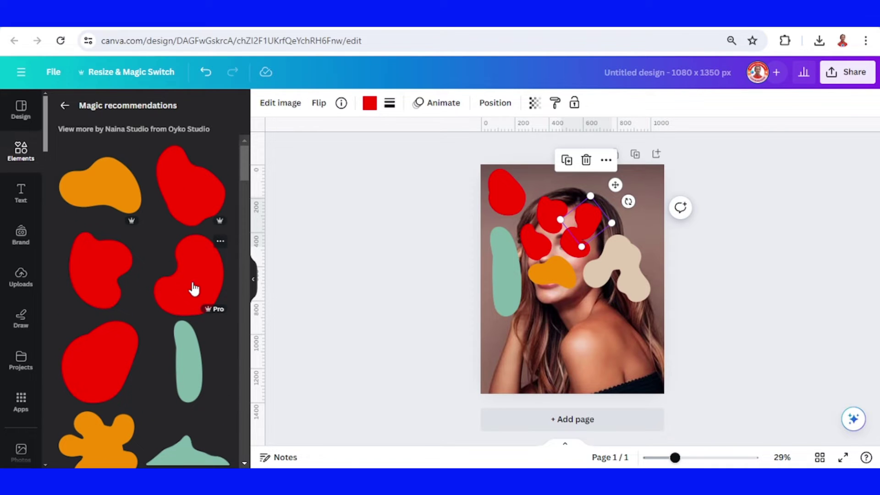
{"action": "left_click", "coordinate": [192, 212]}
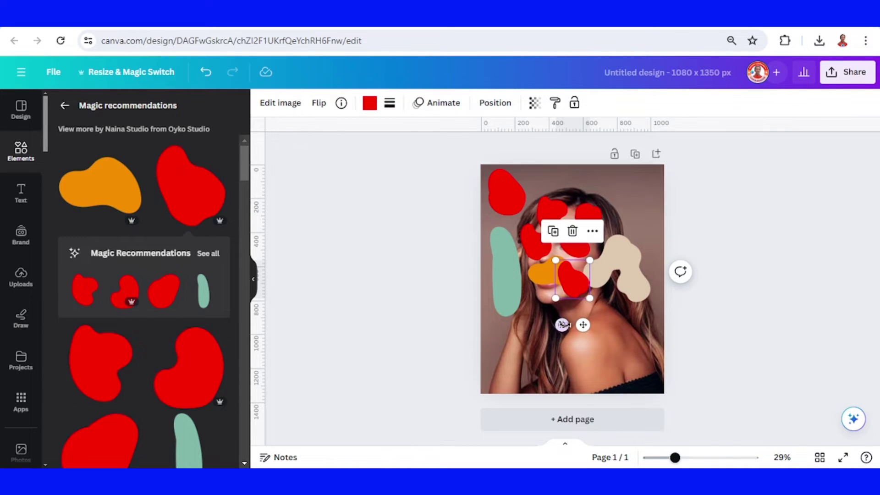
{"action": "left_click_drag", "start_coordinate": [562, 325], "coordinate": [538, 247]}
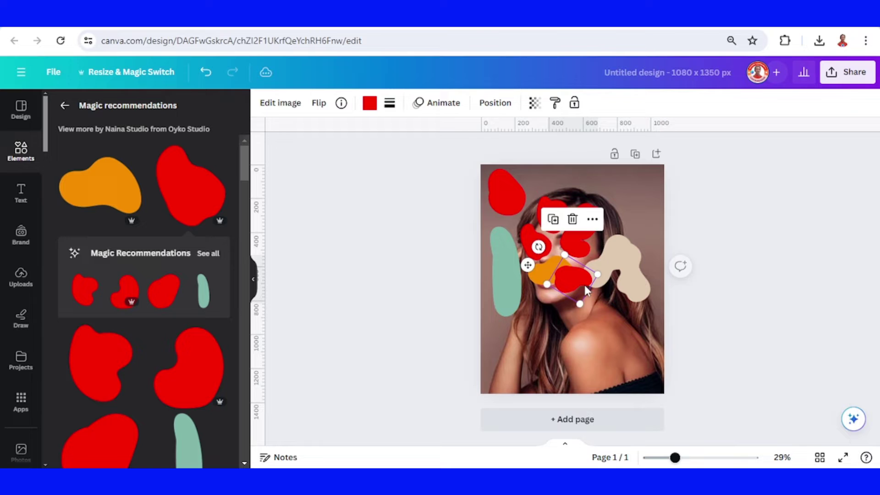
{"action": "left_click_drag", "start_coordinate": [580, 303], "coordinate": [596, 339]}
{"action": "left_click_drag", "start_coordinate": [578, 285], "coordinate": [563, 313]}
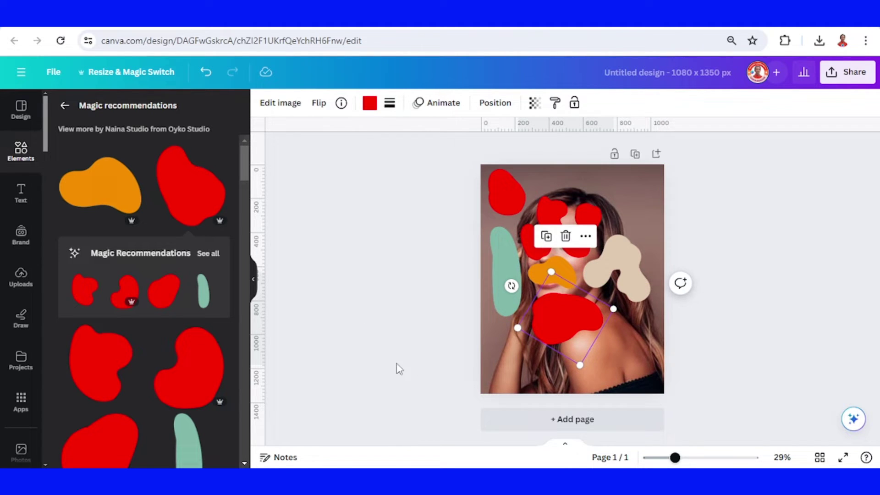
Step: Duplicate the notched red blob on the forehead, place the copy on the woman's shoulder, and rotate it
{"action": "left_click", "coordinate": [511, 241]}
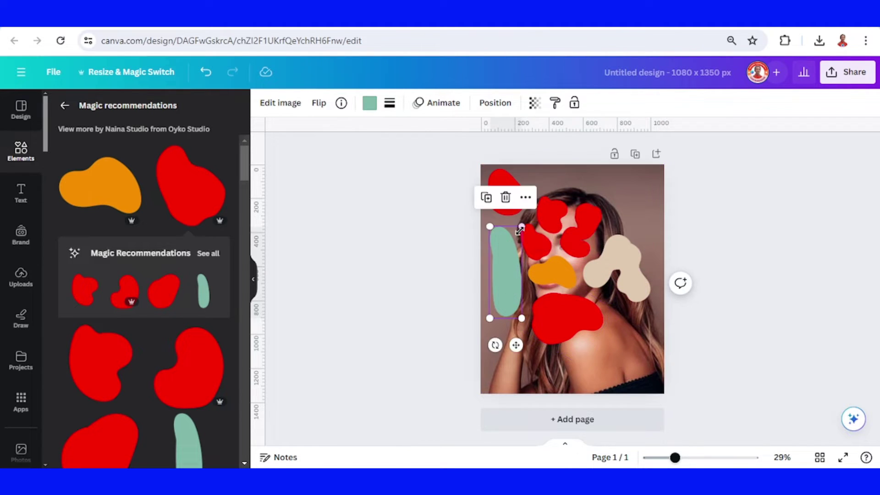
{"action": "left_click", "coordinate": [560, 216]}
{"action": "left_click_drag", "start_coordinate": [560, 216], "coordinate": [581, 350]}
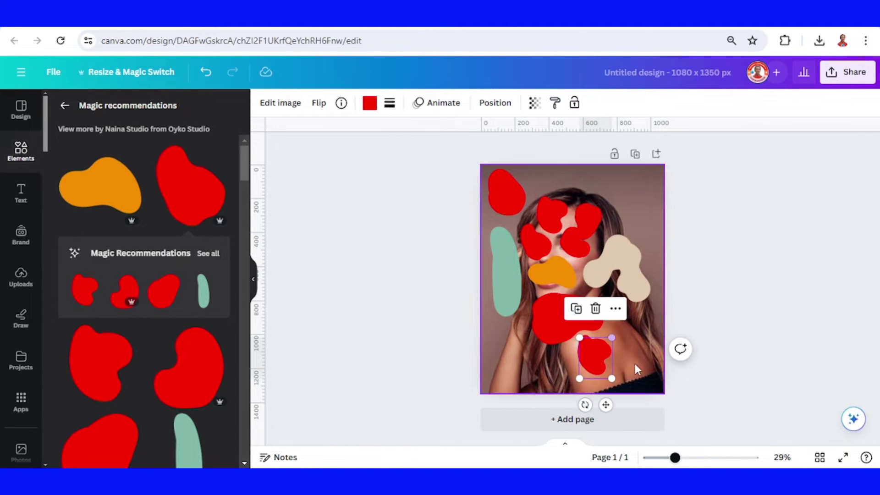
{"action": "left_click_drag", "start_coordinate": [585, 405], "coordinate": [573, 396]}
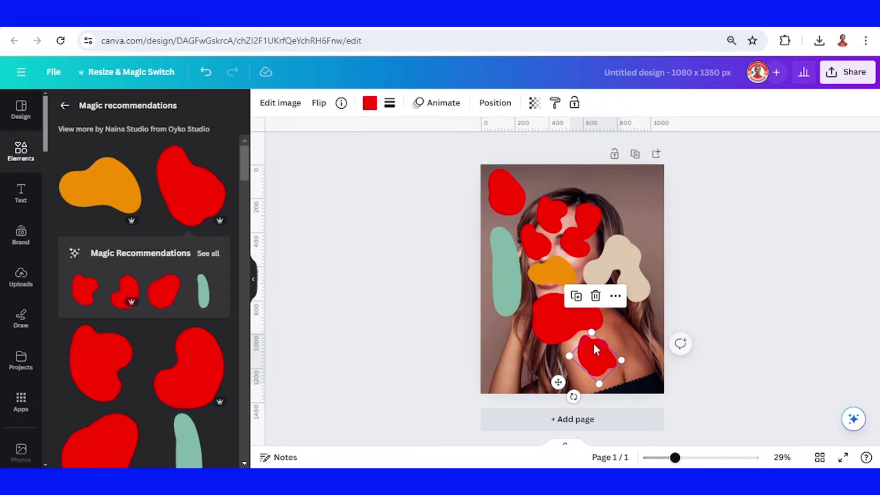
Step: Duplicate the notched red shoulder blob to its upper right, and place a shrunken copy of the large chin blob just above that copy
{"action": "key", "text": "ctrl+d"}
{"action": "left_click_drag", "start_coordinate": [594, 351], "coordinate": [622, 326]}
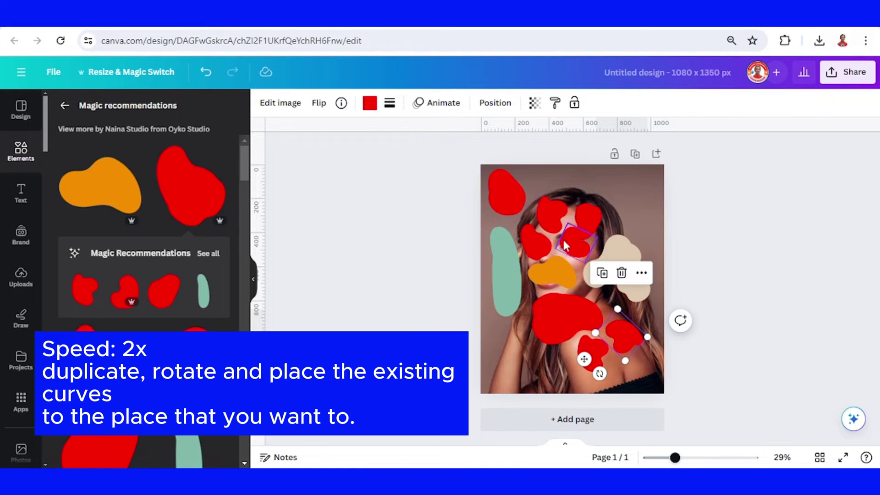
{"action": "left_click", "coordinate": [566, 319]}
{"action": "left_click", "coordinate": [549, 237]}
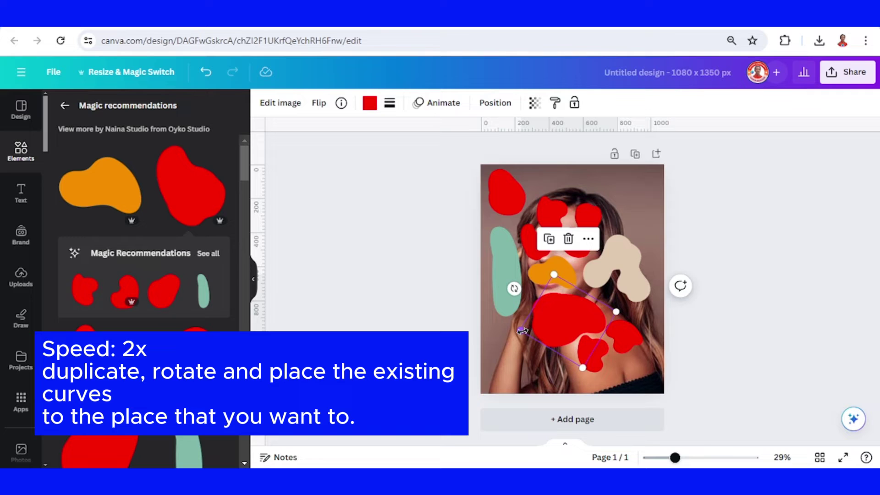
{"action": "left_click_drag", "start_coordinate": [512, 341], "coordinate": [588, 342]}
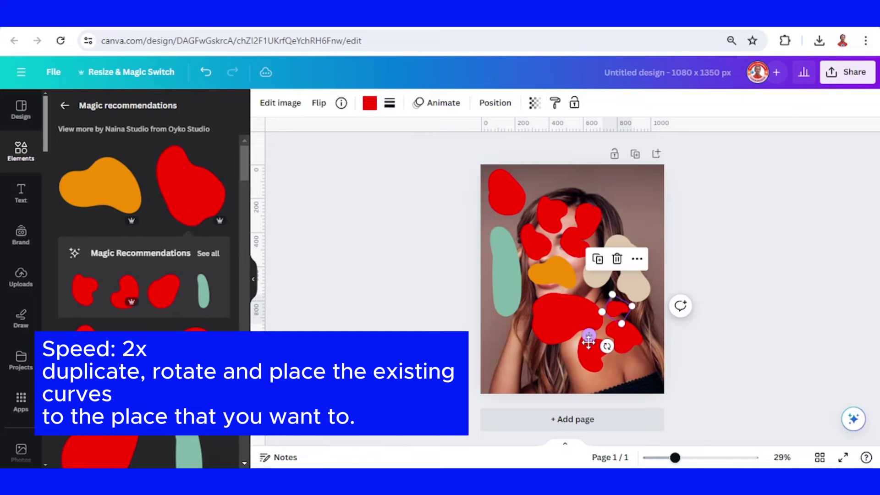
Step: Duplicate the right-hand beige peanut-shaped blob, rotate the copy to lie horizontally, and place it in the photo's lower-left corner
{"action": "left_click", "coordinate": [644, 287]}
{"action": "left_click", "coordinate": [611, 202]}
{"action": "left_click_drag", "start_coordinate": [646, 298], "coordinate": [560, 361]}
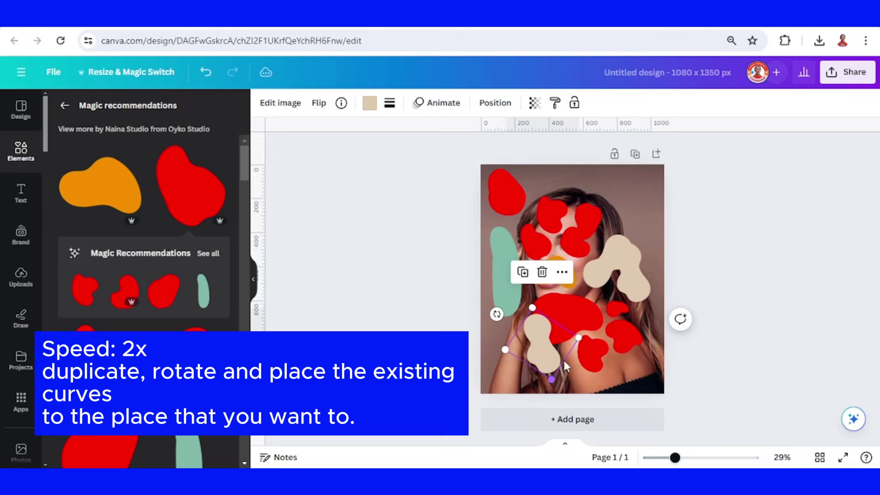
{"action": "left_click_drag", "start_coordinate": [496, 314], "coordinate": [580, 315]}
{"action": "left_click_drag", "start_coordinate": [543, 341], "coordinate": [522, 373]}
Step: Duplicate the red blob in the photo's upper-left corner and place a smaller copy overlapping the lower-left beige blob
{"action": "left_click", "coordinate": [509, 202]}
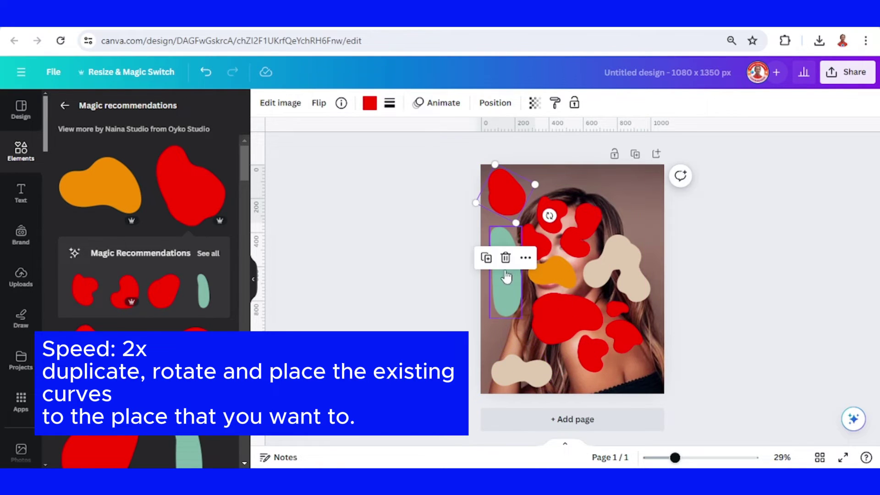
{"action": "left_click", "coordinate": [485, 258]}
{"action": "left_click_drag", "start_coordinate": [499, 201], "coordinate": [502, 350]}
Step: Duplicate the long green blob, shrink and tilt the copy, and place it just above the lower-left beige blob
{"action": "left_click", "coordinate": [506, 243]}
{"action": "left_click", "coordinate": [485, 197]}
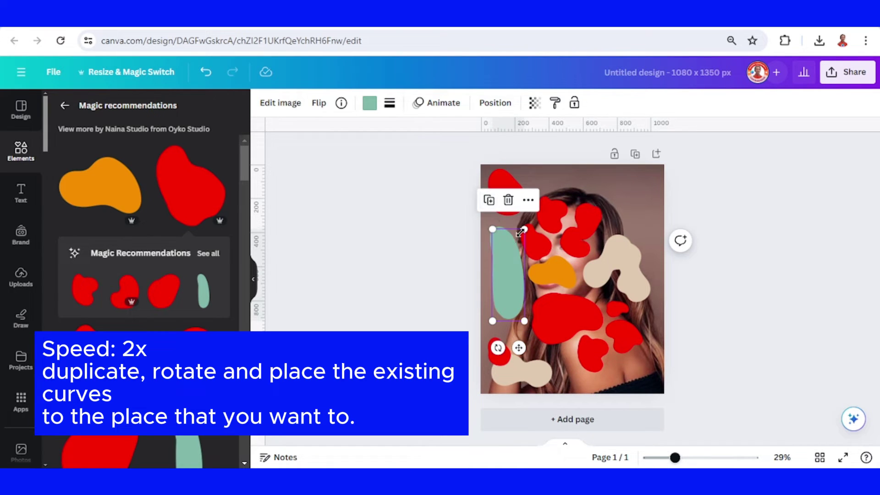
{"action": "left_click_drag", "start_coordinate": [524, 231], "coordinate": [506, 283]}
{"action": "left_click_drag", "start_coordinate": [491, 347], "coordinate": [555, 366]}
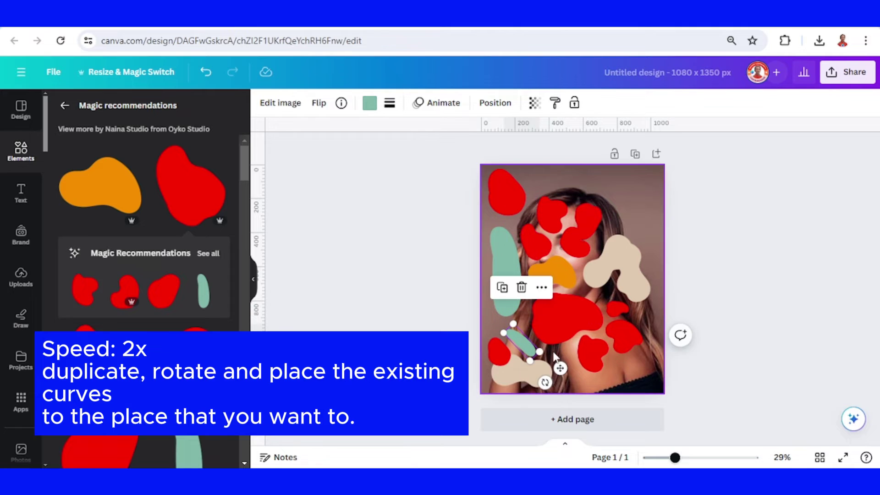
Step: Duplicate the red blob on the right side of the forehead, enlarge and rotate the copy, and place it in the photo's upper-right corner
{"action": "left_click", "coordinate": [595, 219]}
{"action": "left_click_drag", "start_coordinate": [618, 188], "coordinate": [612, 256]}
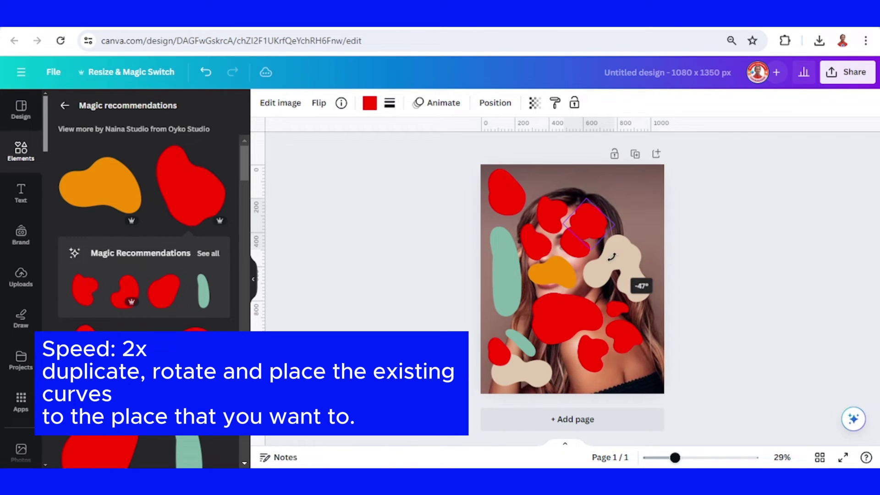
{"action": "left_click_drag", "start_coordinate": [592, 212], "coordinate": [623, 195]}
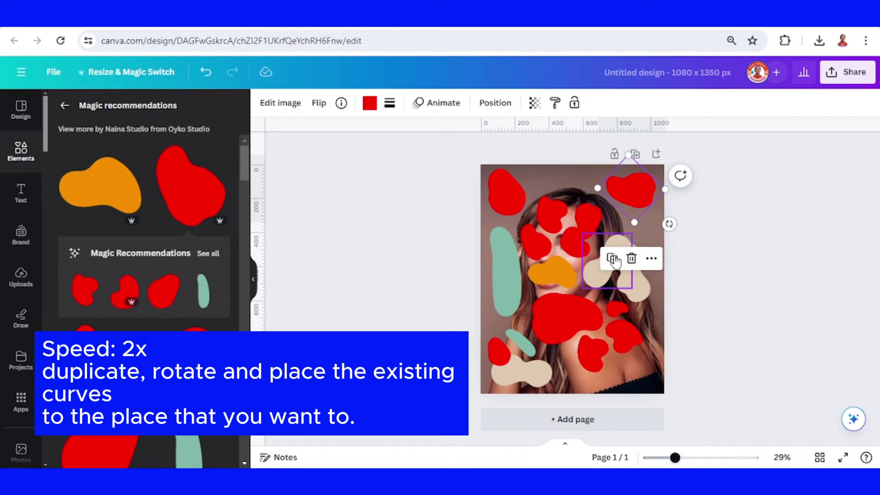
Step: Duplicate the notched red blob on the left side of the forehead and place the rotated copy above the woman's head
{"action": "left_click", "coordinate": [552, 215]}
{"action": "key", "text": "ctrl+d"}
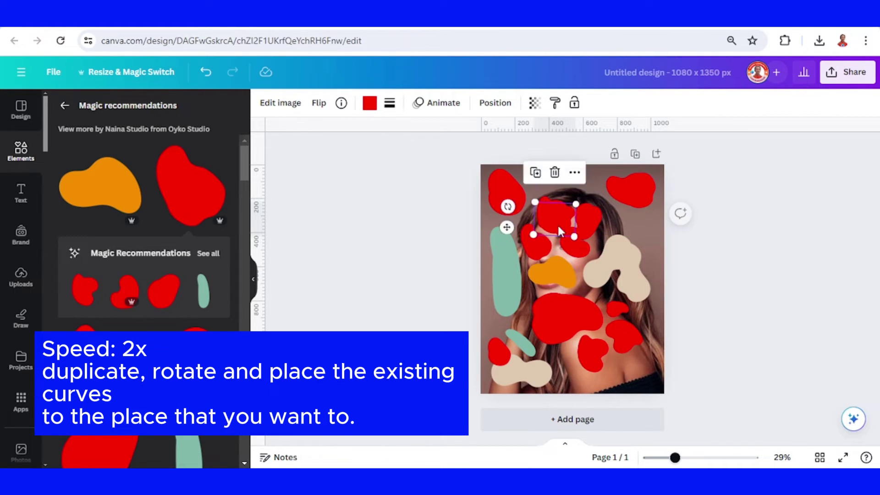
{"action": "left_click_drag", "start_coordinate": [558, 223], "coordinate": [567, 188]}
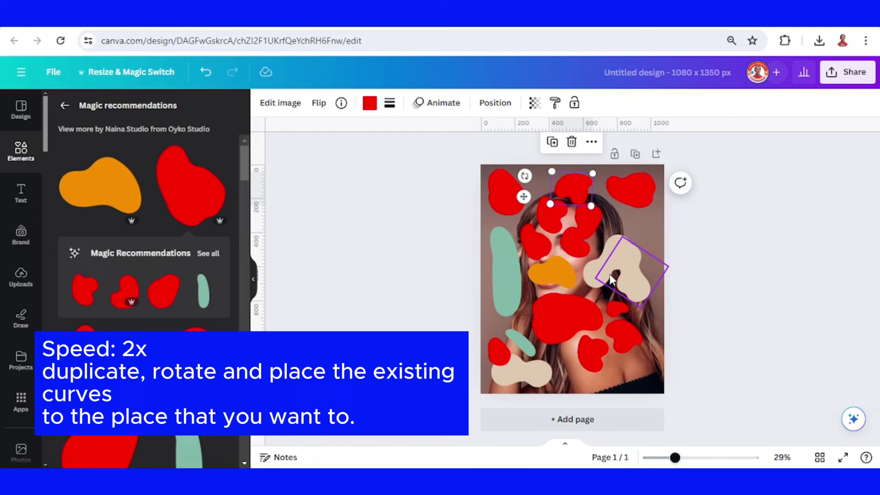
Step: Duplicate the upper-right red blob at a smaller size and place two overlapping copies beneath it near the photo's right edge
{"action": "left_click", "coordinate": [641, 199]}
{"action": "left_click", "coordinate": [610, 259]}
{"action": "left_click_drag", "start_coordinate": [667, 192], "coordinate": [620, 219]}
{"action": "left_click", "coordinate": [604, 170]}
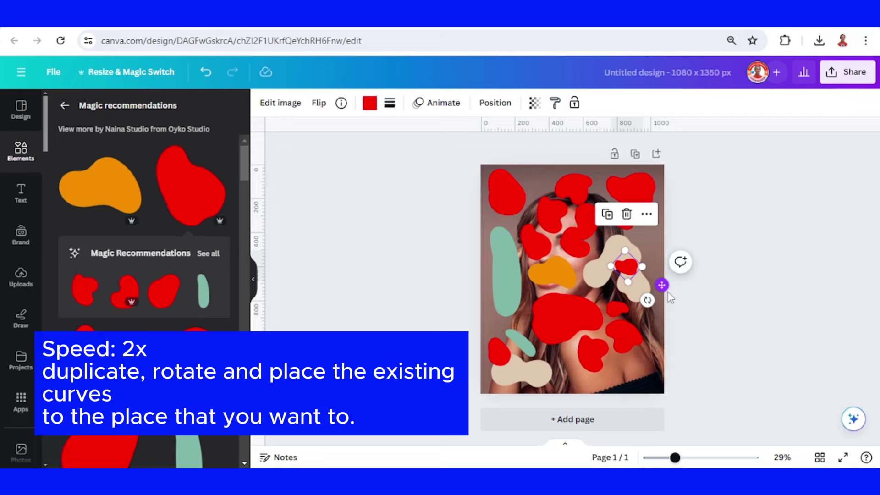
{"action": "left_click_drag", "start_coordinate": [663, 287], "coordinate": [650, 185]}
{"action": "left_click_drag", "start_coordinate": [651, 234], "coordinate": [661, 246]}
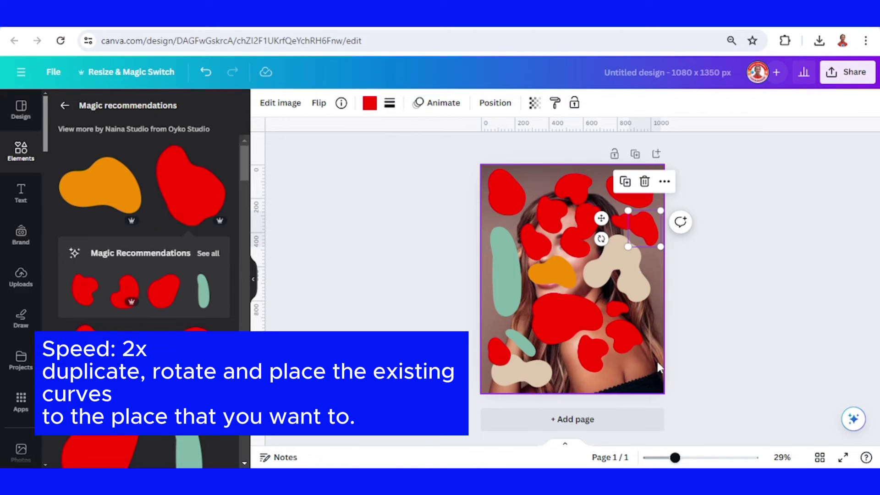
Step: Duplicate the orange blob over the mouth and place the copy in the photo's lower-right corner
{"action": "left_click", "coordinate": [555, 268]}
{"action": "left_click", "coordinate": [534, 226]}
{"action": "left_click_drag", "start_coordinate": [557, 277], "coordinate": [629, 372]}
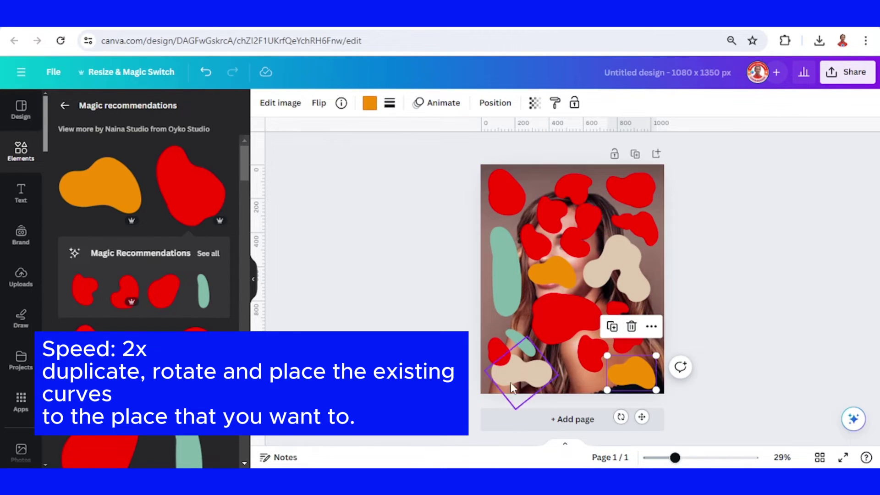
Step: Duplicate the small lower-left red blob twice and place the rotated copies overlapping each other at the photo's bottom centre
{"action": "left_click", "coordinate": [501, 353]}
{"action": "left_click_drag", "start_coordinate": [526, 379], "coordinate": [567, 331]}
{"action": "left_click_drag", "start_coordinate": [502, 353], "coordinate": [539, 349]}
{"action": "left_click_drag", "start_coordinate": [577, 378], "coordinate": [565, 359]}
{"action": "left_click", "coordinate": [543, 310]}
{"action": "left_click_drag", "start_coordinate": [624, 368], "coordinate": [571, 382]}
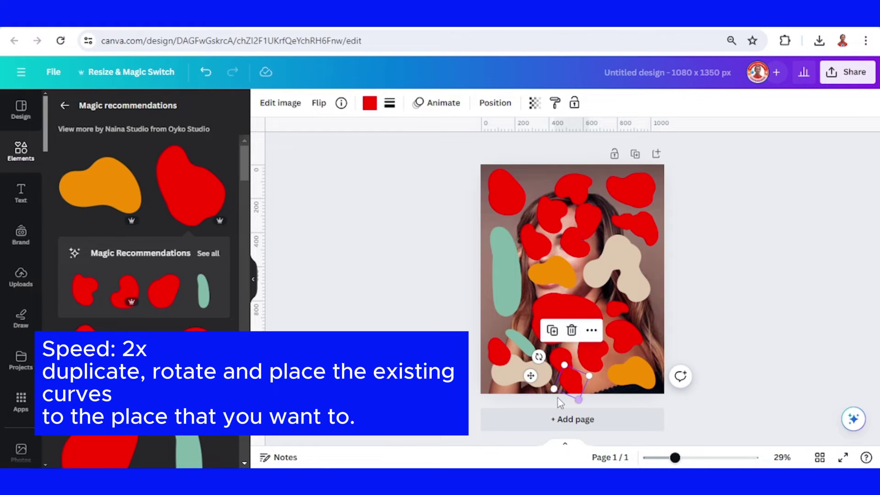
{"action": "left_click_drag", "start_coordinate": [538, 355], "coordinate": [576, 379]}
{"action": "left_click", "coordinate": [749, 335]}
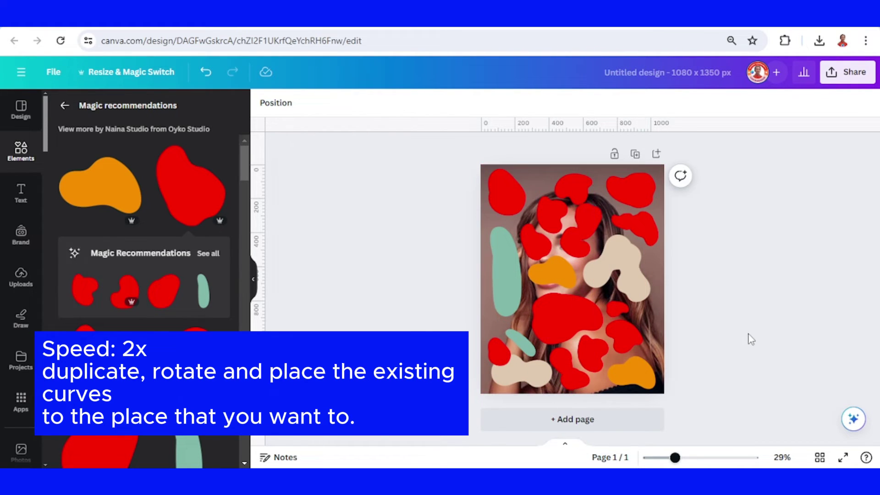
Step: Duplicate the finished page and delete the woman's photo from the copy, keeping only the blobs
{"action": "left_click", "coordinate": [635, 154]}
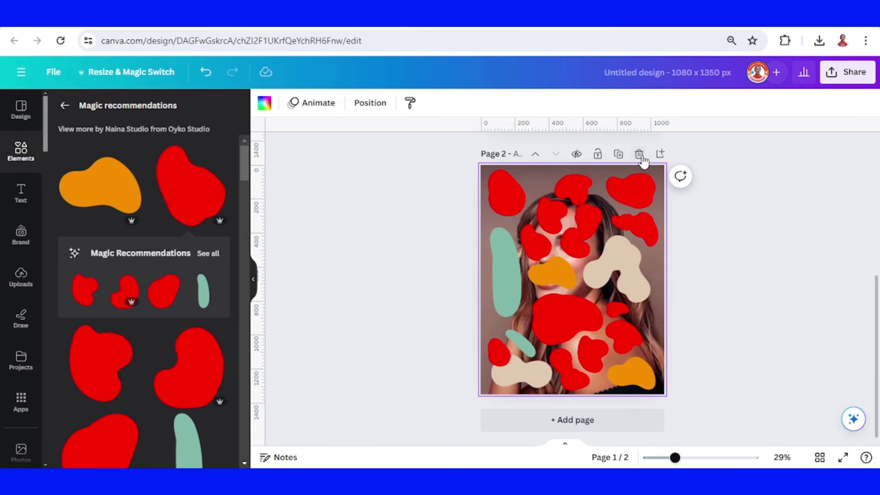
{"action": "left_click", "coordinate": [482, 171]}
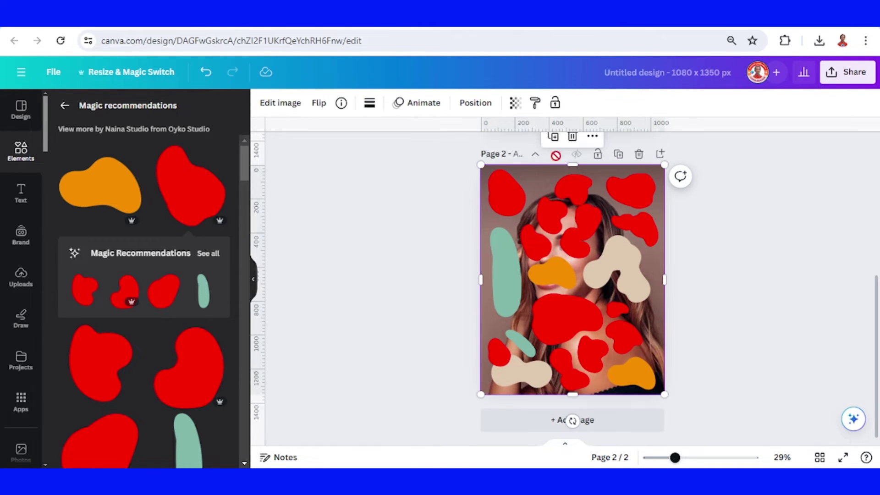
{"action": "left_click", "coordinate": [572, 136]}
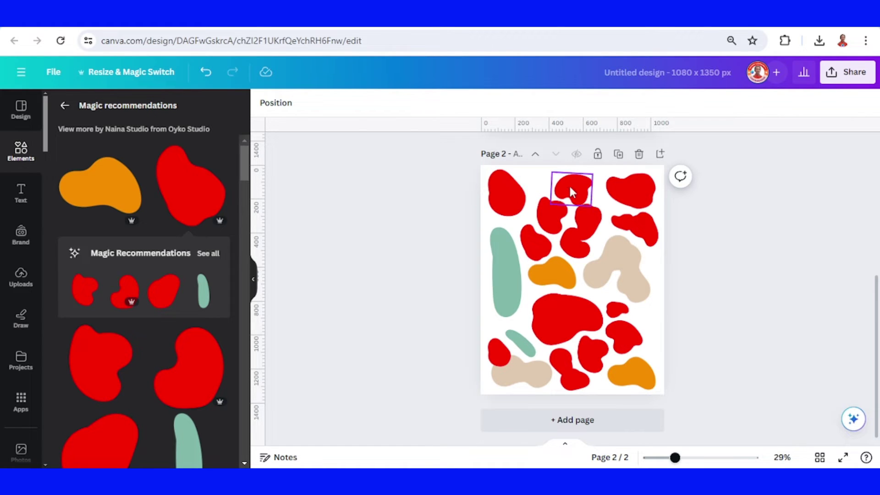
Step: Recolour the long green blob and the two overlapping beige blobs on page 2 with the document's red
{"action": "left_click", "coordinate": [506, 281]}
{"action": "left_click", "coordinate": [370, 103]}
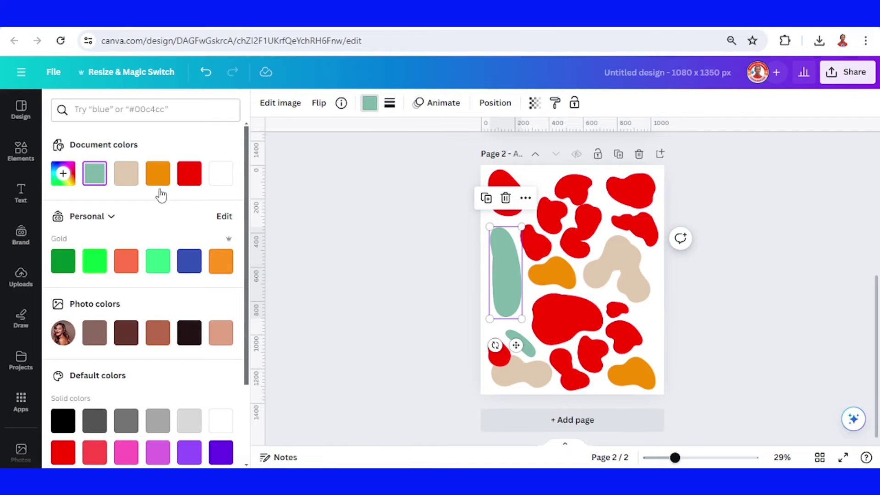
{"action": "left_click", "coordinate": [189, 174]}
{"action": "left_click", "coordinate": [621, 260]}
{"action": "left_click", "coordinate": [190, 174]}
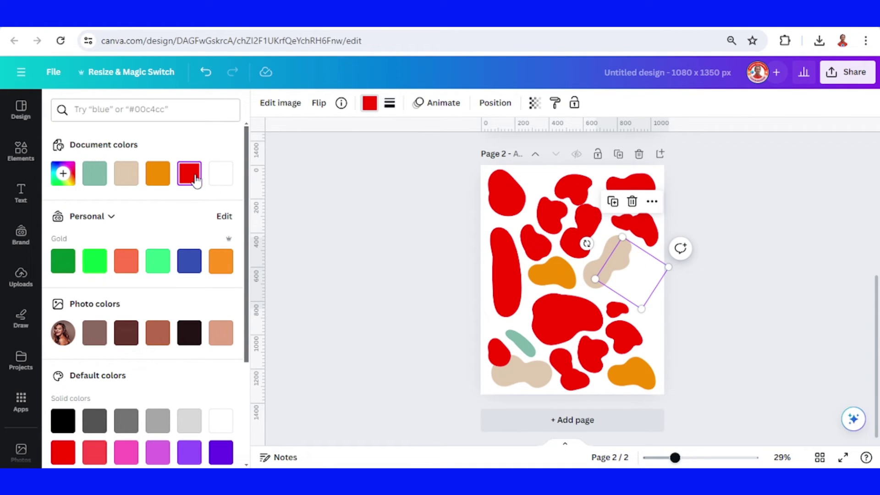
{"action": "left_click", "coordinate": [602, 268]}
{"action": "left_click", "coordinate": [186, 173]}
Step: Recolour both orange blobs, the small green blob, and the lower-left beige blob on page 2 with the same red
{"action": "left_click", "coordinate": [552, 272]}
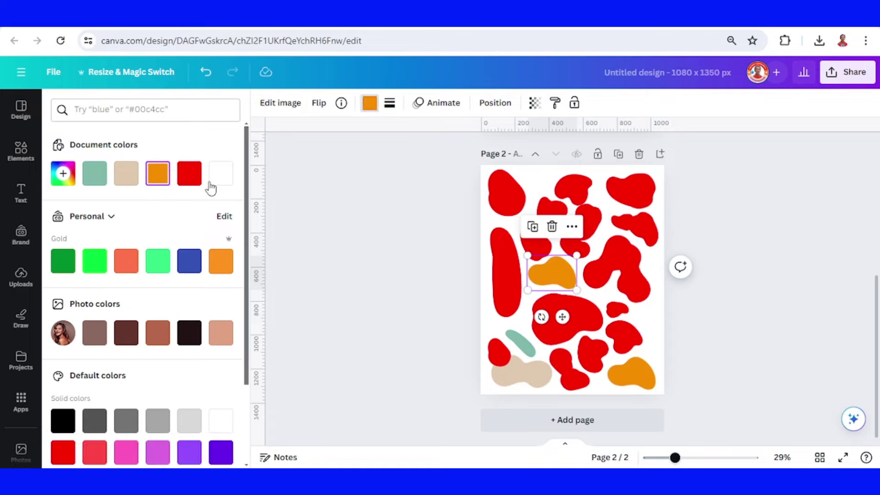
{"action": "left_click", "coordinate": [189, 174]}
{"action": "key", "text": "Tab"}
{"action": "left_click", "coordinate": [189, 174]}
{"action": "key", "text": "Tab"}
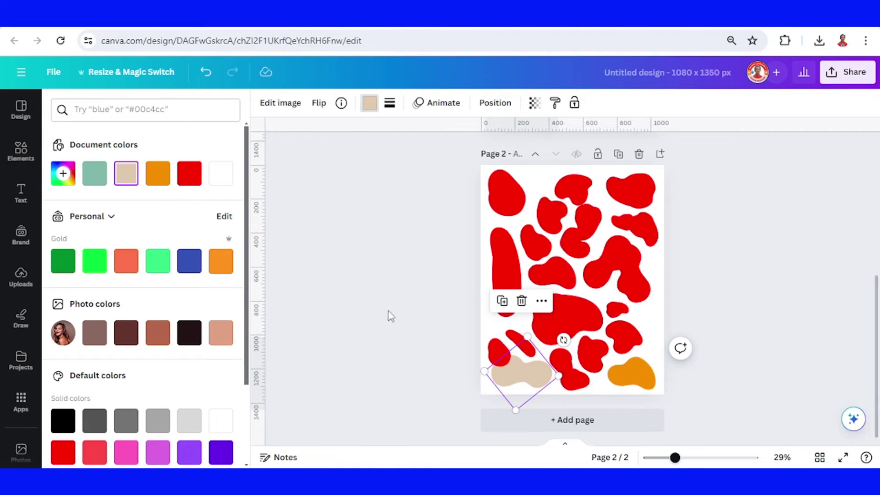
{"action": "left_click", "coordinate": [190, 180]}
{"action": "left_click", "coordinate": [647, 376]}
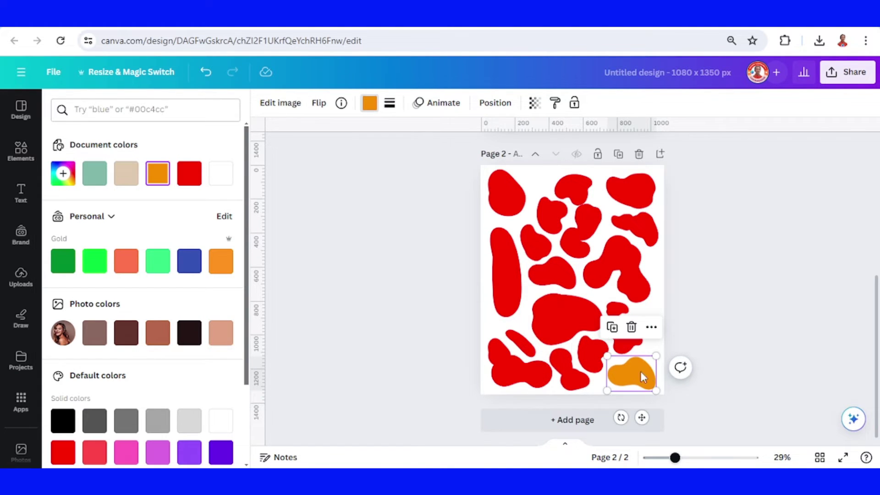
{"action": "left_click", "coordinate": [189, 175]}
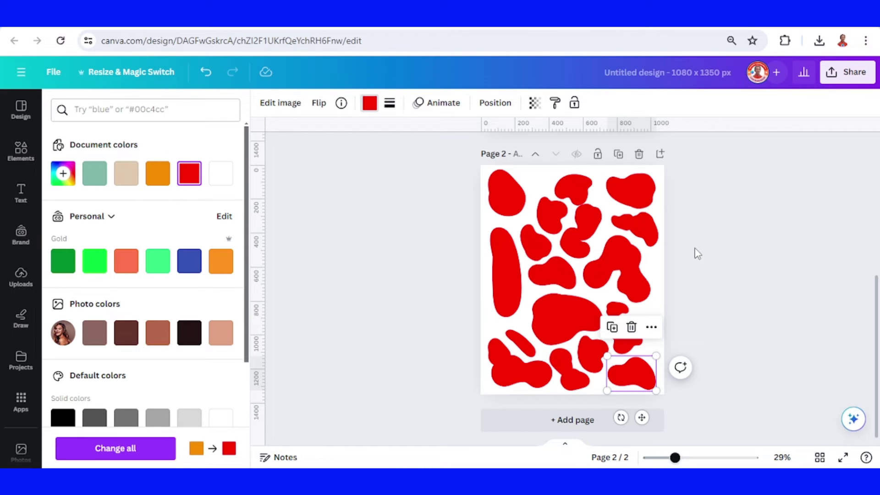
{"action": "left_click", "coordinate": [736, 250]}
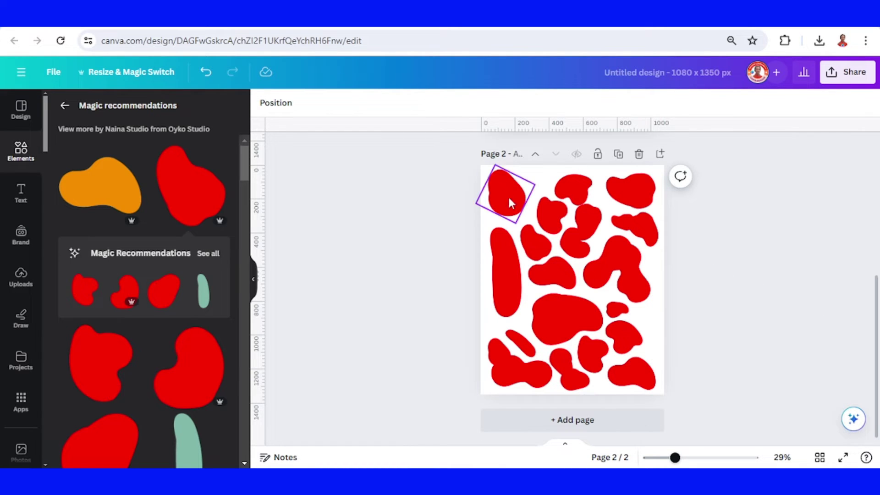
Step: Select all the red blobs on page 2, group them, and shrink the group toward the middle of the page
{"action": "left_click_drag", "start_coordinate": [455, 171], "coordinate": [749, 406]}
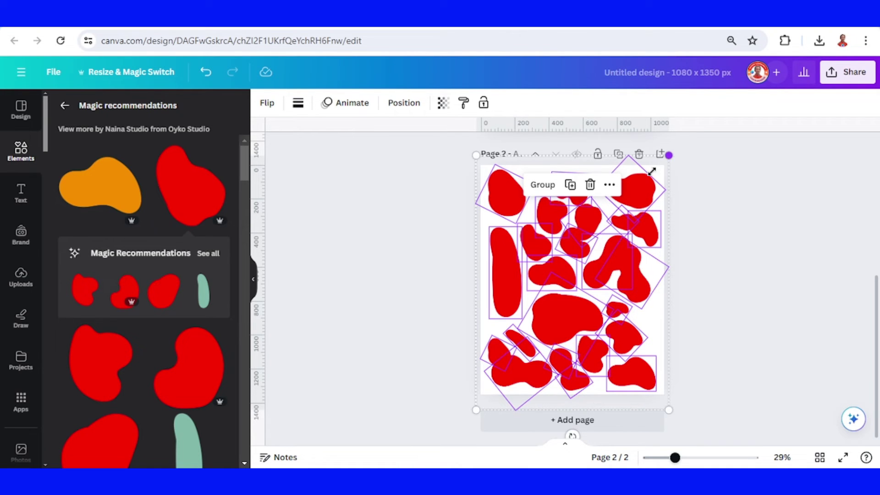
{"action": "left_click_drag", "start_coordinate": [652, 171], "coordinate": [631, 205]}
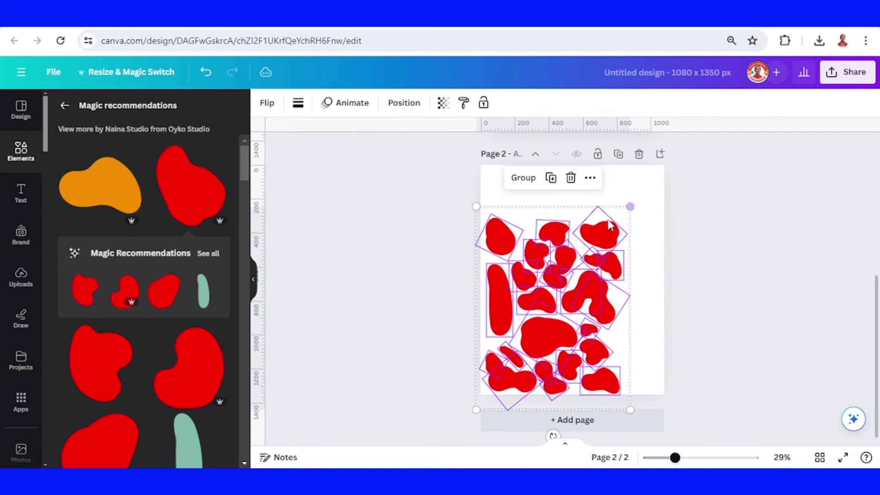
{"action": "left_click", "coordinate": [531, 183]}
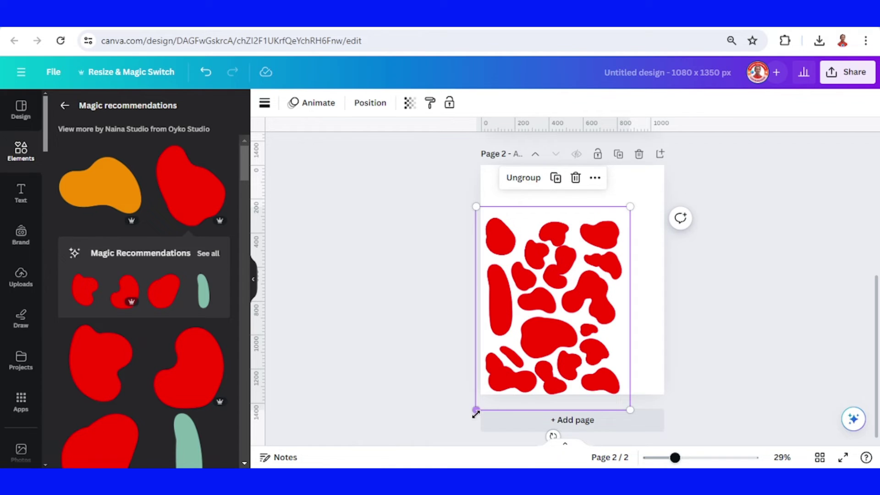
{"action": "left_click_drag", "start_coordinate": [489, 405], "coordinate": [535, 363]}
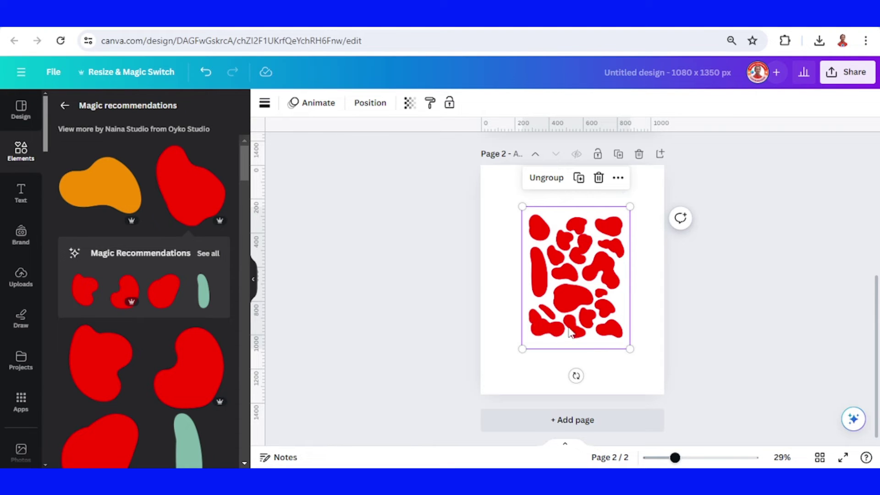
Step: Add a square shape and stretch it into a portrait rectangle that covers the whole blob group
{"action": "left_click", "coordinate": [20, 151]}
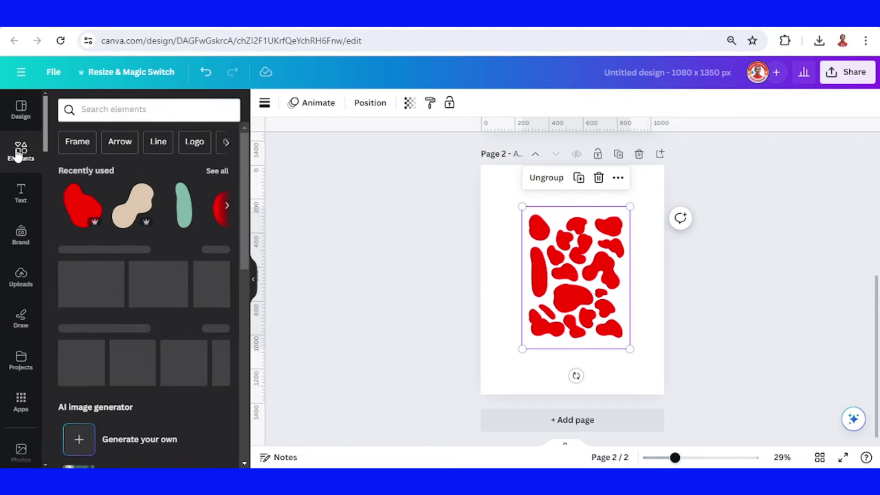
{"action": "left_click", "coordinate": [75, 277]}
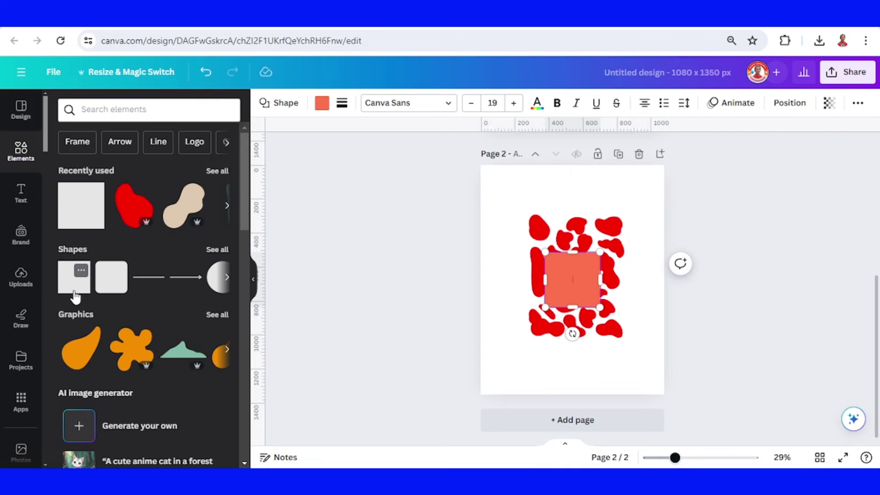
{"action": "left_click_drag", "start_coordinate": [573, 252], "coordinate": [572, 193]}
{"action": "left_click_drag", "start_coordinate": [545, 251], "coordinate": [515, 251]}
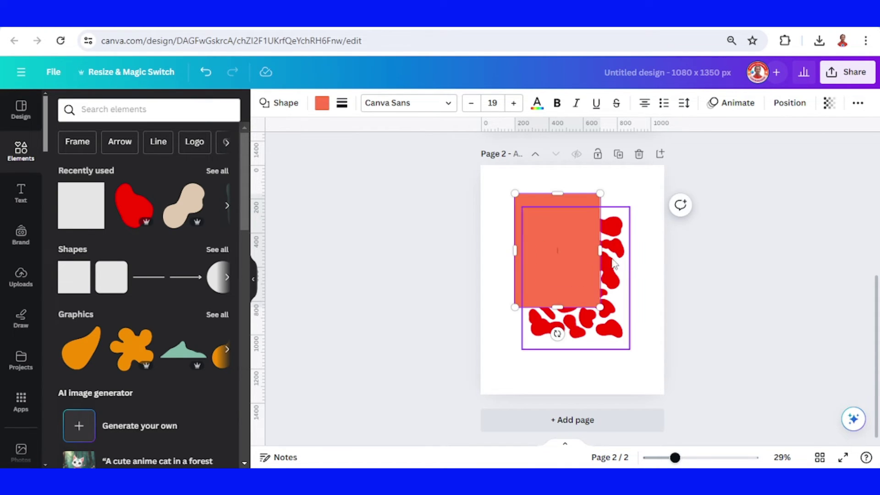
{"action": "left_click_drag", "start_coordinate": [600, 250], "coordinate": [636, 251]}
{"action": "left_click_drag", "start_coordinate": [575, 307], "coordinate": [580, 349]}
Step: Send the rectangle behind the group of red blobs
{"action": "right_click", "coordinate": [597, 229]}
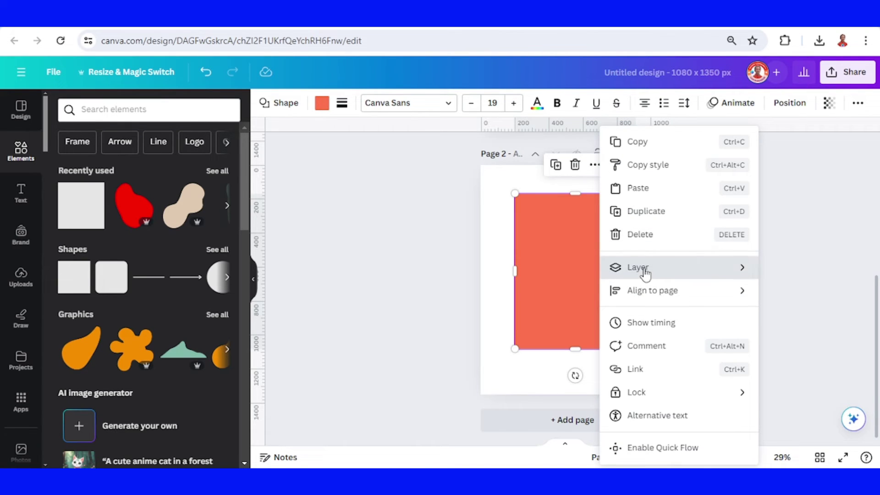
{"action": "mouse_move", "coordinate": [620, 271]}
{"action": "left_click", "coordinate": [786, 317]}
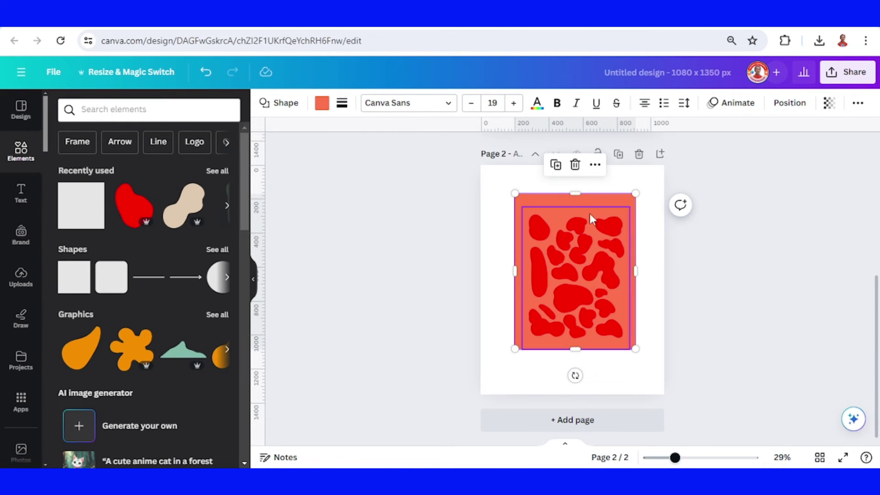
Step: Trim the upper edge and both sides of the rectangle so it frames the blob group closely
{"action": "left_click_drag", "start_coordinate": [576, 193], "coordinate": [575, 202]}
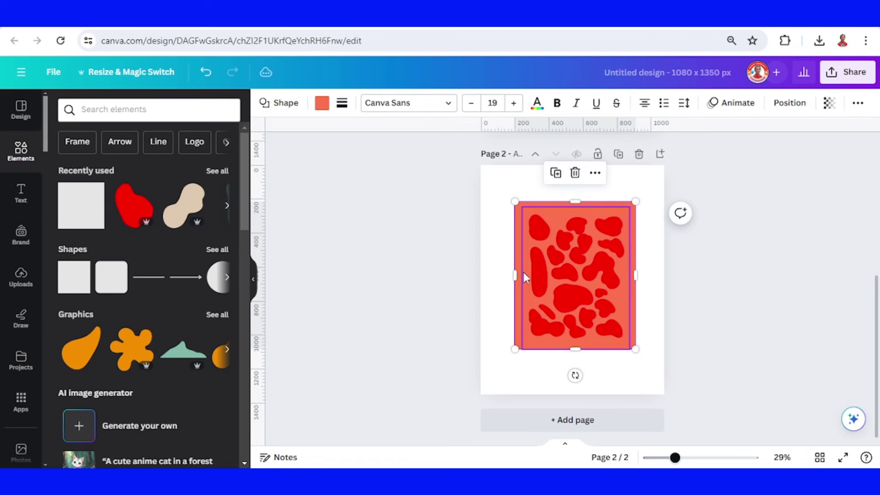
{"action": "left_click_drag", "start_coordinate": [513, 277], "coordinate": [523, 277]}
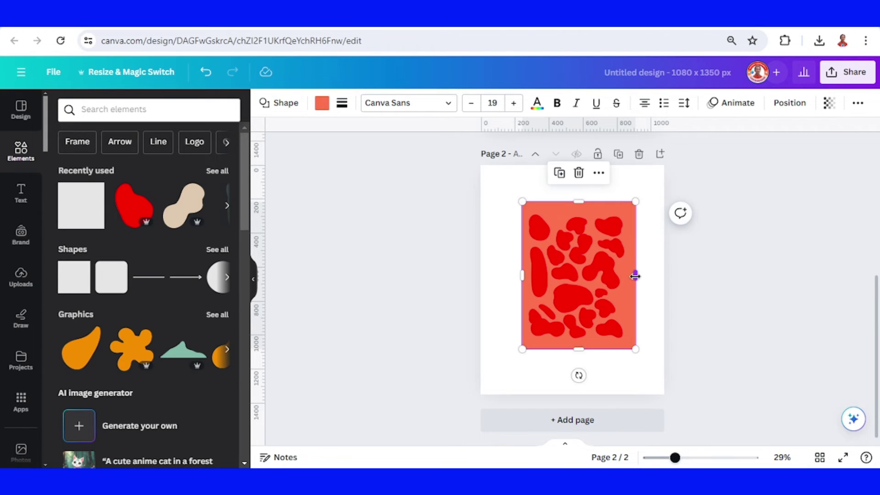
{"action": "left_click_drag", "start_coordinate": [635, 275], "coordinate": [630, 275]}
Step: Recolour the rectangle behind the blobs white (#ffffff) and fill the page 2 background with the same red as the blobs
{"action": "left_click", "coordinate": [323, 103]}
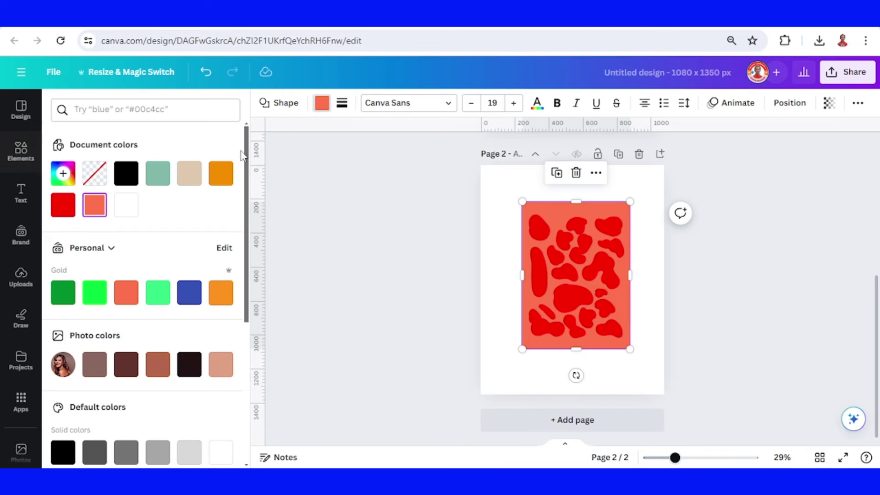
{"action": "left_click", "coordinate": [125, 210]}
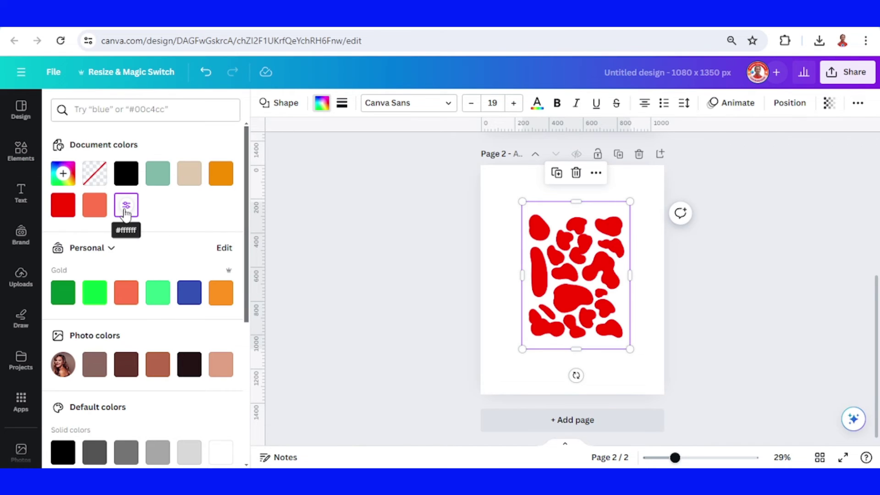
{"action": "left_click", "coordinate": [493, 179]}
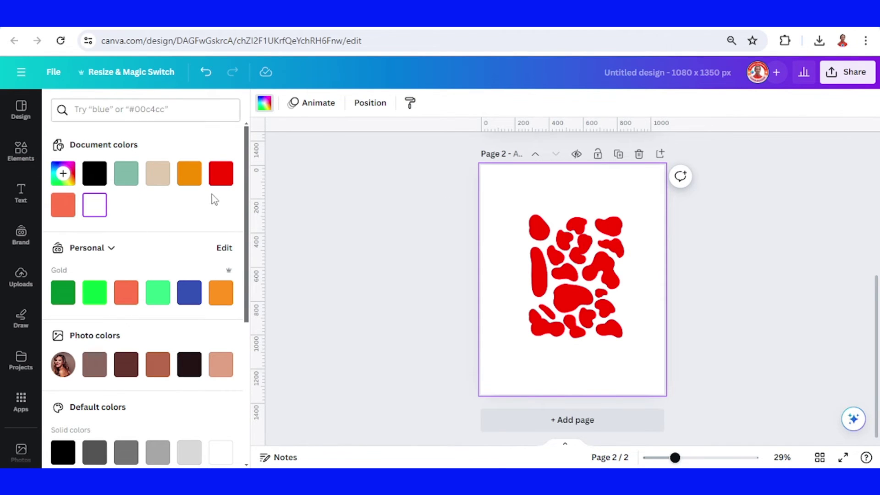
{"action": "left_click", "coordinate": [221, 173]}
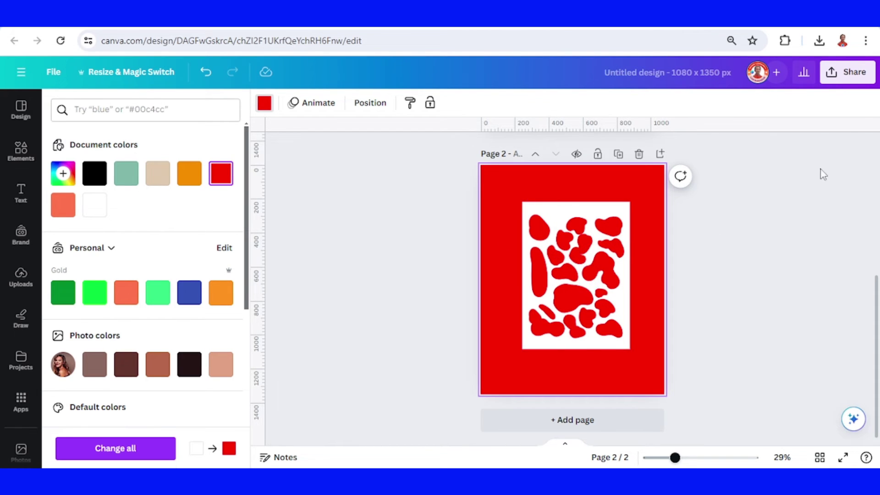
Step: Download only page 2 as a PNG at 1,080 × 1,350 px
{"action": "left_click", "coordinate": [848, 72]}
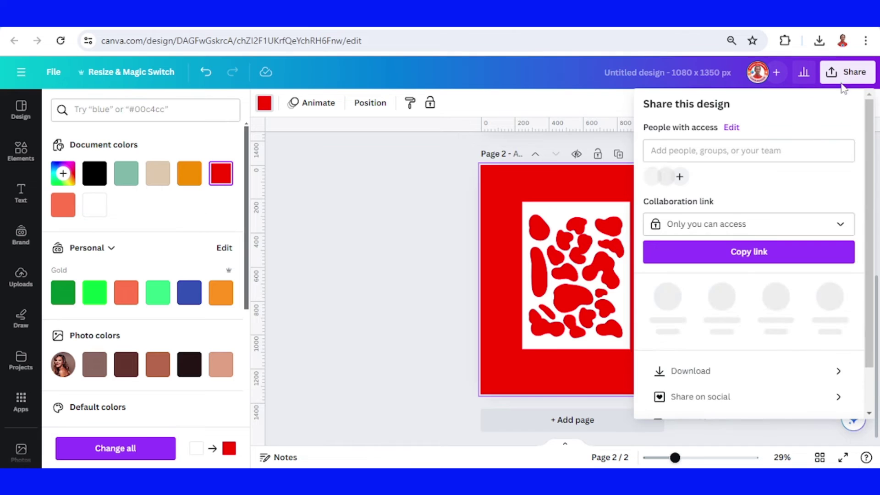
{"action": "left_click", "coordinate": [719, 367]}
{"action": "left_click", "coordinate": [855, 293]}
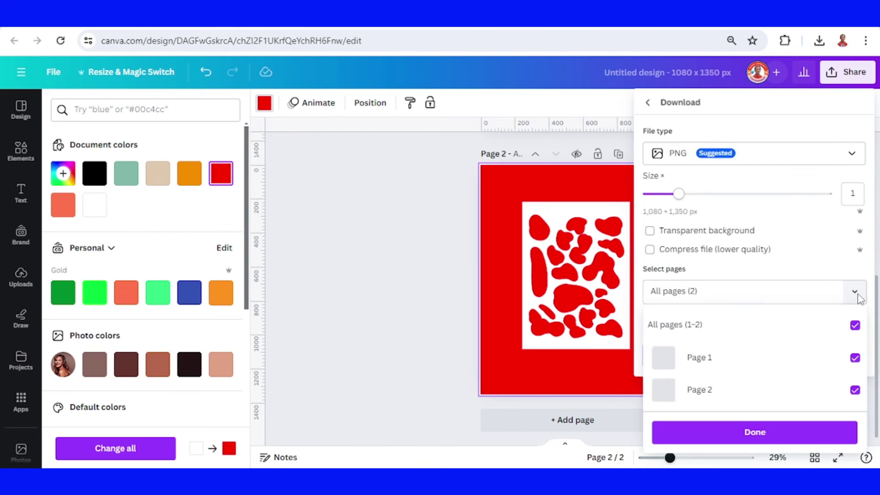
{"action": "left_click", "coordinate": [813, 365]}
{"action": "left_click", "coordinate": [803, 433]}
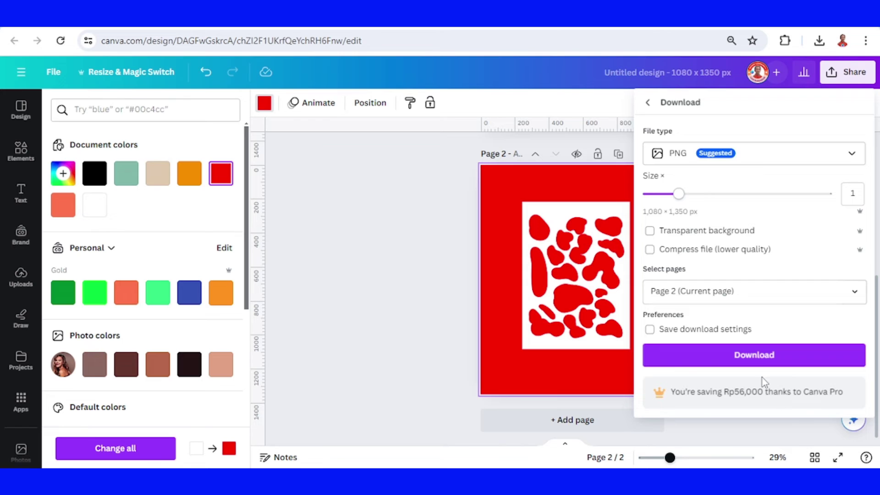
{"action": "left_click", "coordinate": [754, 356]}
{"action": "left_click", "coordinate": [417, 231]}
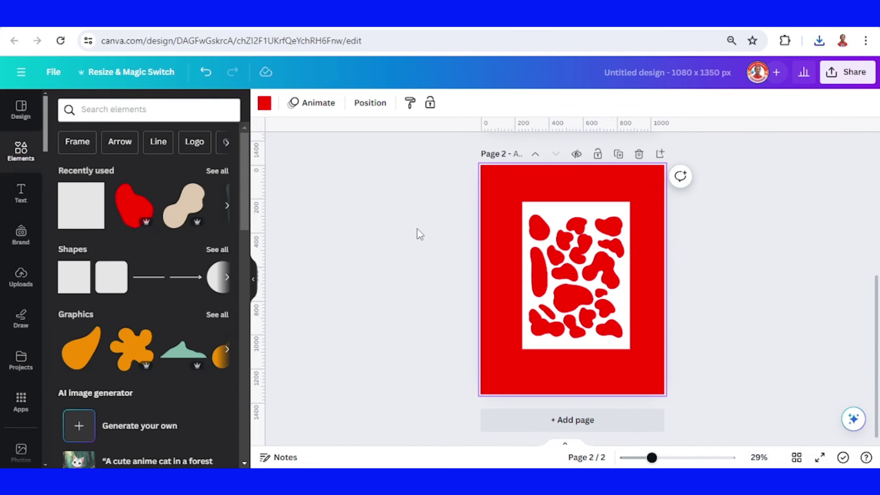
Step: Duplicate page 1, then delete all the blobs from the original page, keeping the woman's photo
{"action": "scroll", "coordinate": [421, 236], "scroll_direction": "up", "scroll_amount": 5}
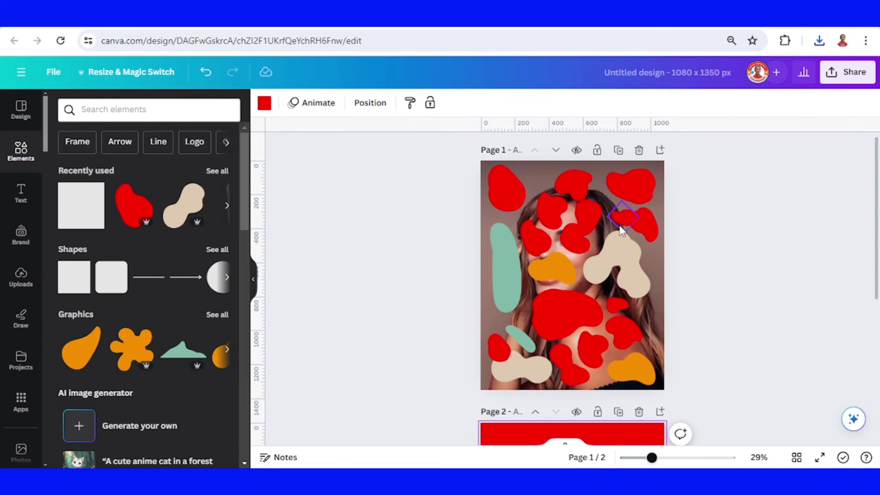
{"action": "left_click", "coordinate": [618, 150]}
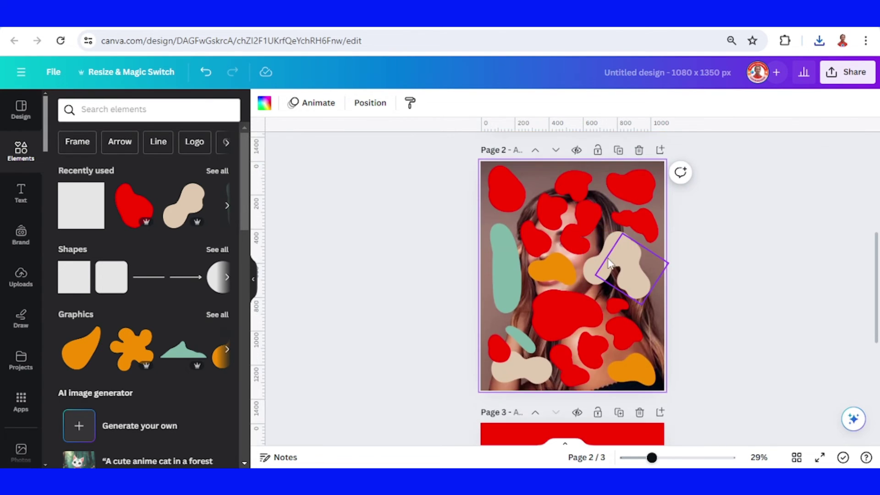
{"action": "scroll", "coordinate": [609, 259], "scroll_direction": "up", "scroll_amount": 3}
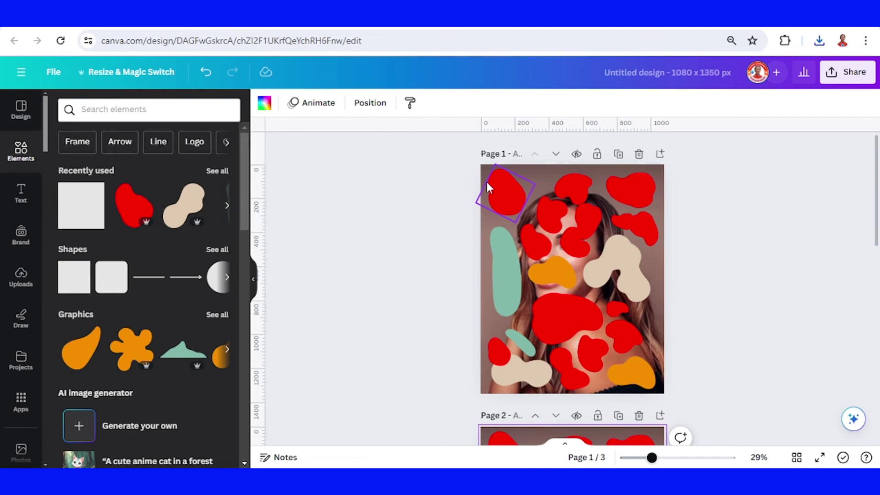
{"action": "left_click_drag", "start_coordinate": [409, 159], "coordinate": [771, 388]}
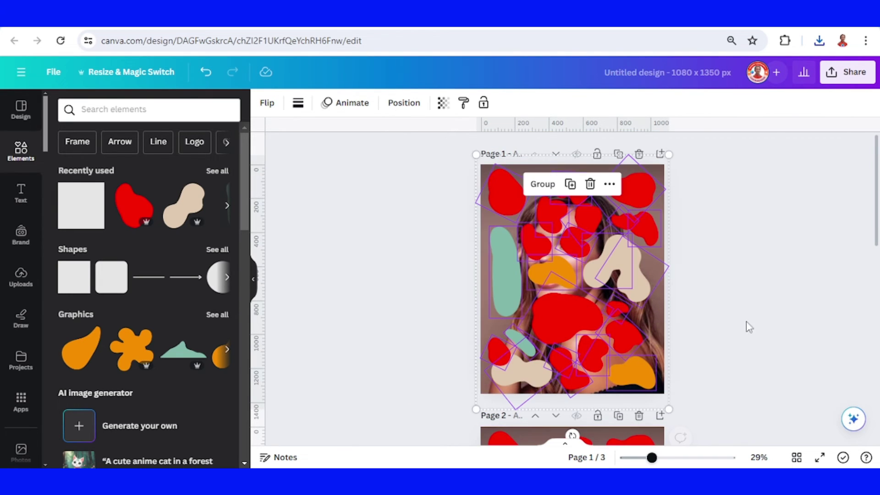
{"action": "left_click", "coordinate": [596, 183]}
Step: Place the newly downloaded blob PNG over the photo on page 1 and remove its background with BG Remover
{"action": "left_click", "coordinate": [819, 41]}
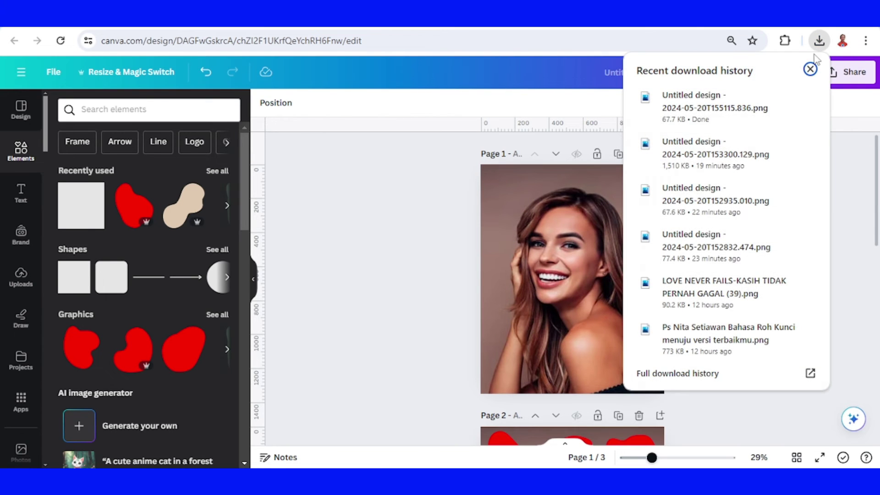
{"action": "left_click_drag", "start_coordinate": [744, 113], "coordinate": [579, 274]}
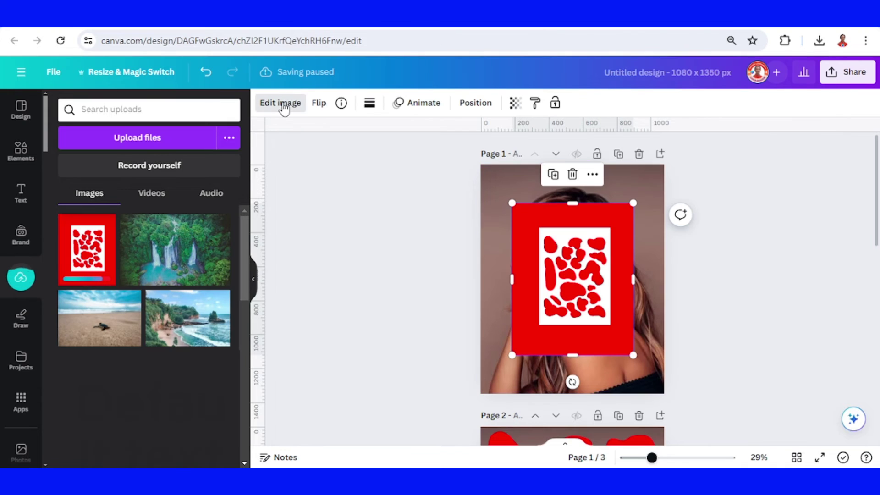
{"action": "left_click", "coordinate": [280, 104]}
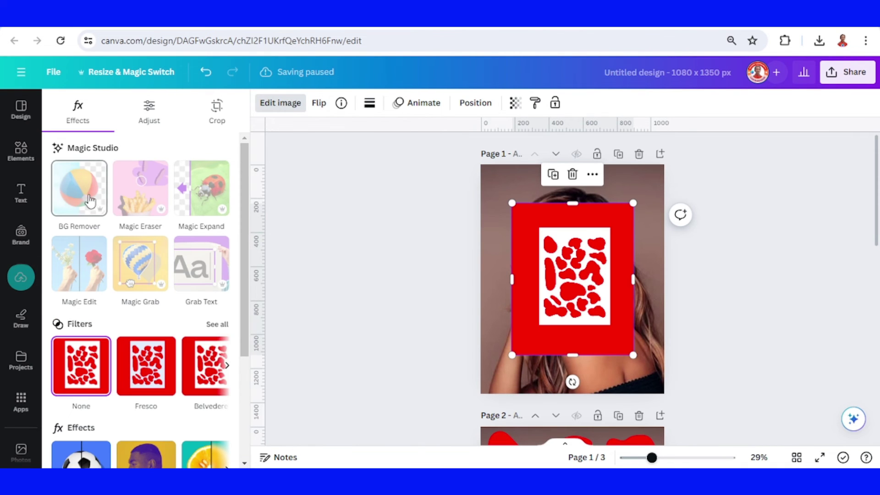
{"action": "left_click", "coordinate": [86, 197]}
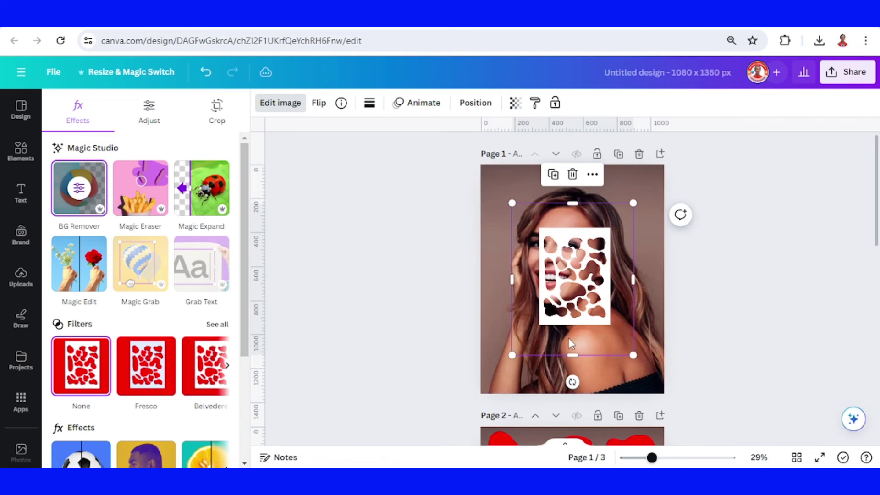
Step: Crop the empty margins on all four sides of the blob cutout image down to the white rectangle's edges
{"action": "left_click", "coordinate": [672, 459]}
{"action": "scroll", "coordinate": [629, 388], "scroll_direction": "down", "scroll_amount": 3}
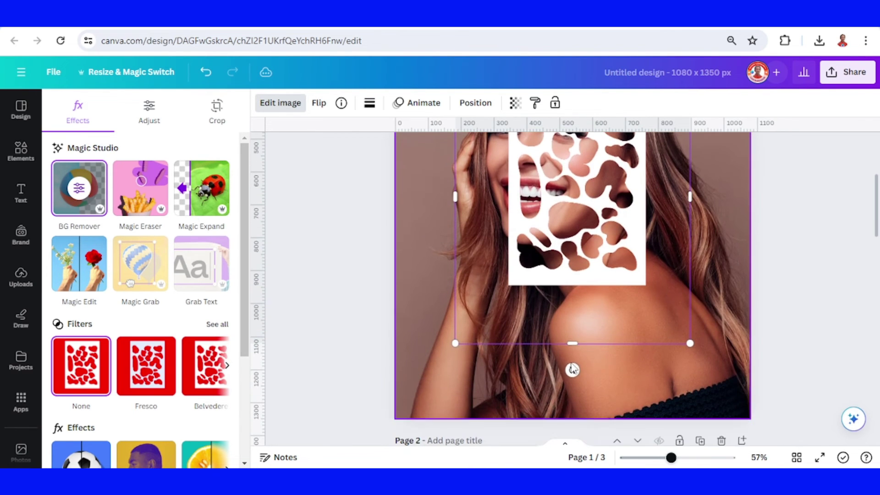
{"action": "left_click_drag", "start_coordinate": [577, 309], "coordinate": [572, 286]}
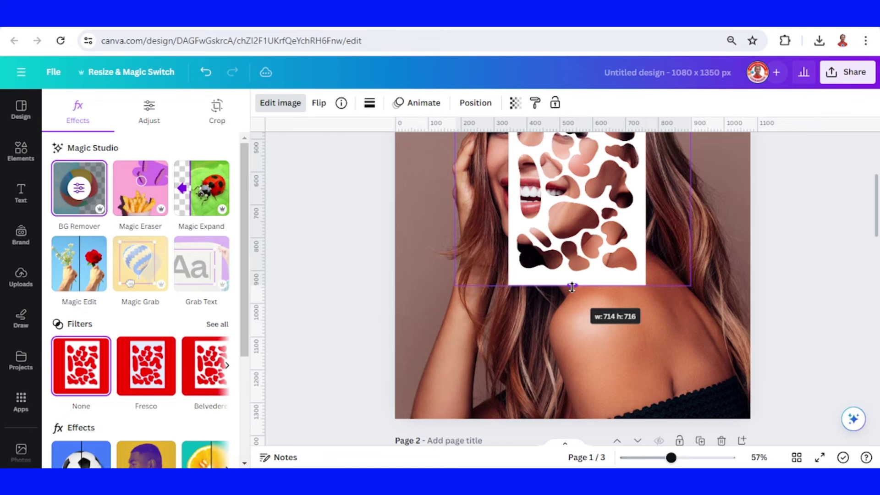
{"action": "scroll", "coordinate": [572, 287], "scroll_direction": "up", "scroll_amount": 3}
{"action": "left_click_drag", "start_coordinate": [570, 177], "coordinate": [572, 222]}
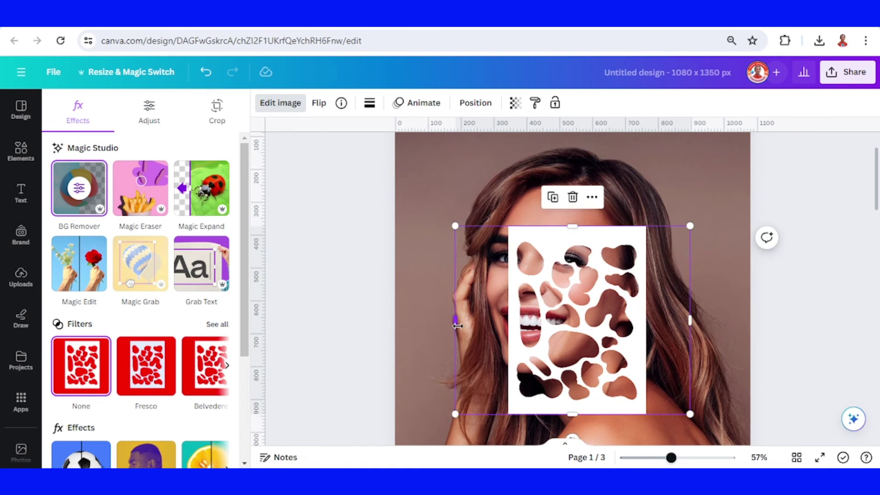
{"action": "left_click_drag", "start_coordinate": [455, 320], "coordinate": [509, 322]}
{"action": "left_click_drag", "start_coordinate": [689, 321], "coordinate": [647, 321]}
Step: Enlarge the cropped white cutout until it covers the whole photo on page 1
{"action": "left_click", "coordinate": [656, 458]}
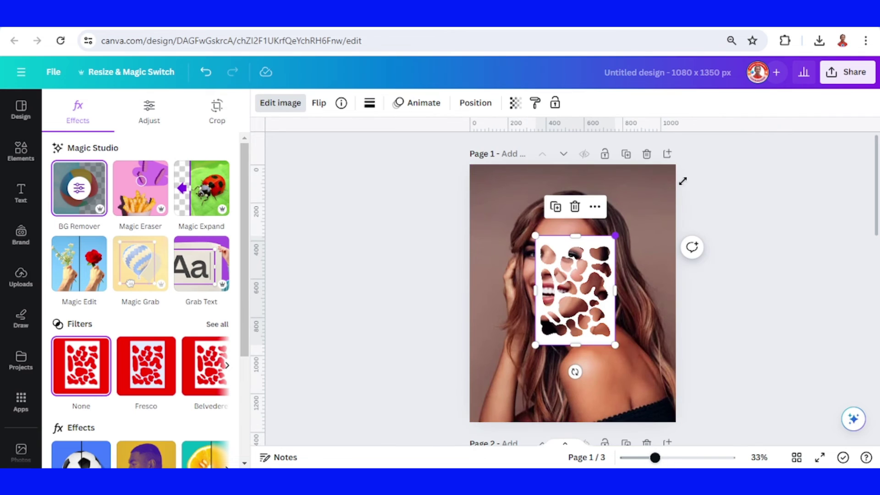
{"action": "left_click_drag", "start_coordinate": [683, 181], "coordinate": [691, 170]}
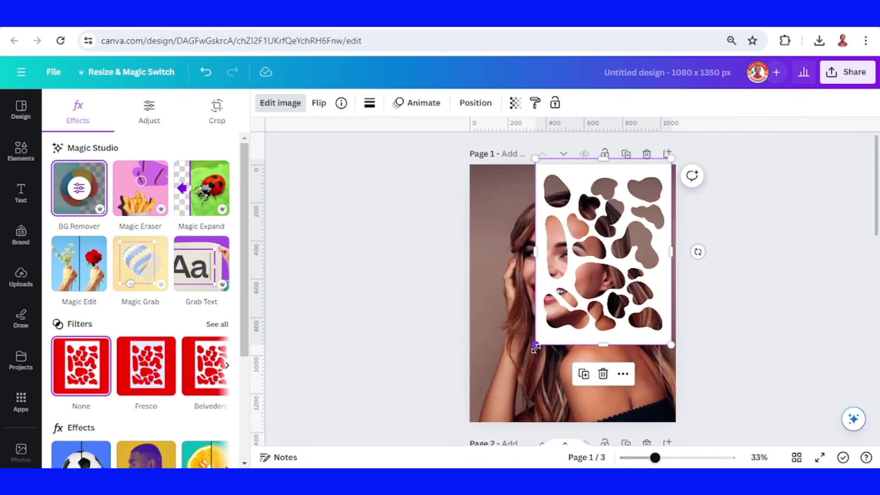
{"action": "left_click_drag", "start_coordinate": [535, 345], "coordinate": [468, 434]}
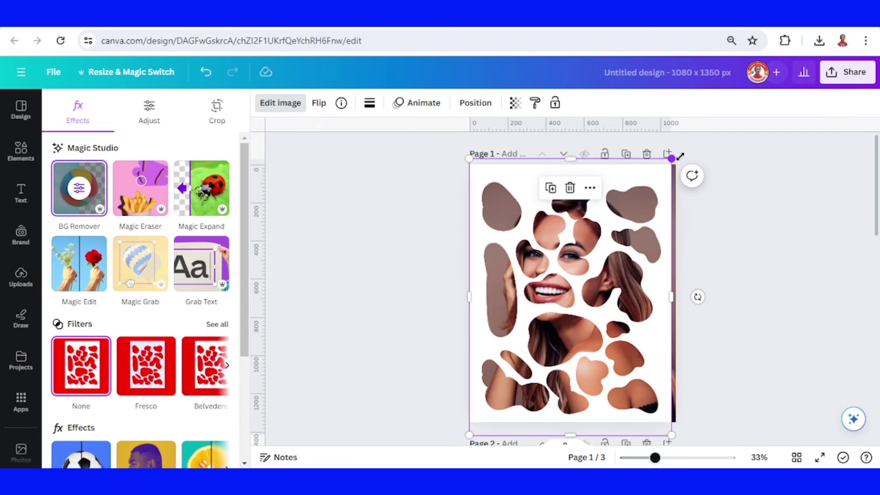
{"action": "left_click_drag", "start_coordinate": [681, 156], "coordinate": [683, 152]}
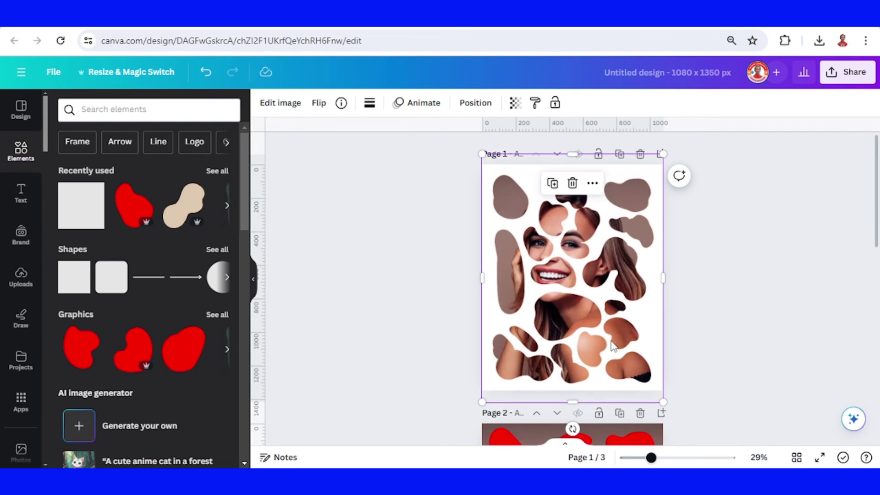
Step: Upscale the blob cutout image 4x with Image Upscaler and replace the original in the design
{"action": "left_click", "coordinate": [679, 459]}
{"action": "left_click", "coordinate": [698, 458]}
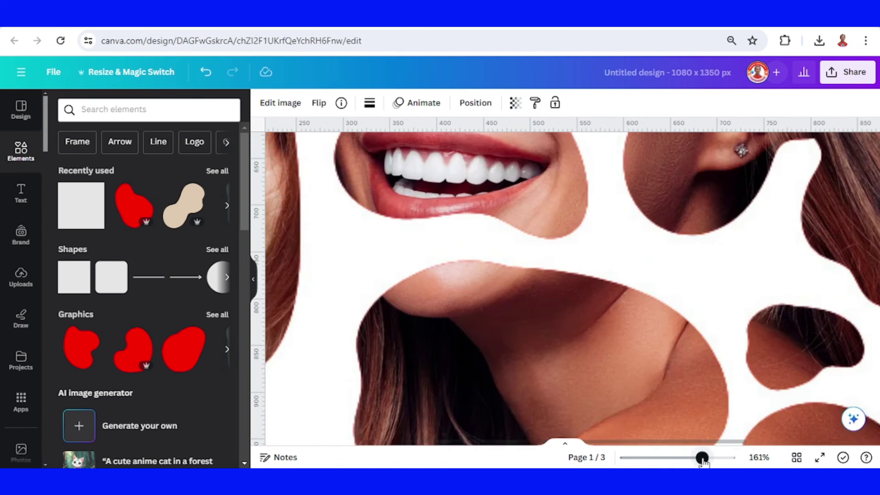
{"action": "left_click", "coordinate": [274, 105]}
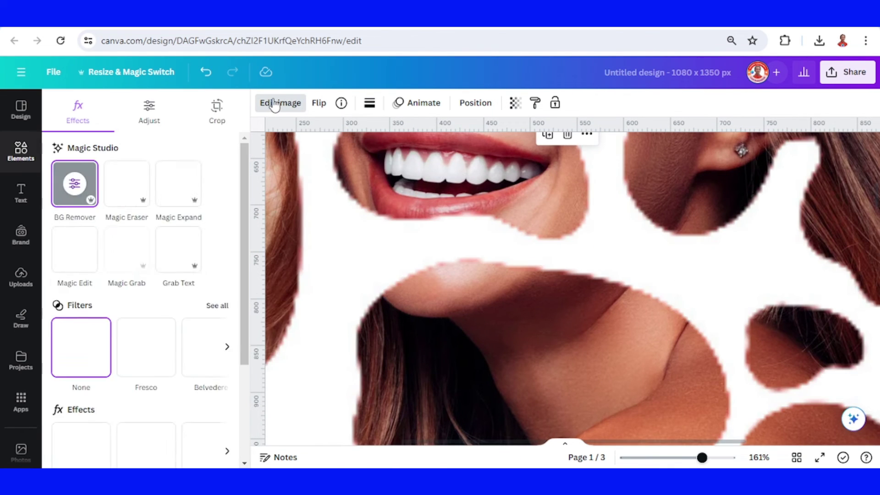
{"action": "scroll", "coordinate": [161, 323], "scroll_direction": "down", "scroll_amount": 3}
{"action": "scroll", "coordinate": [155, 367], "scroll_direction": "down", "scroll_amount": 1}
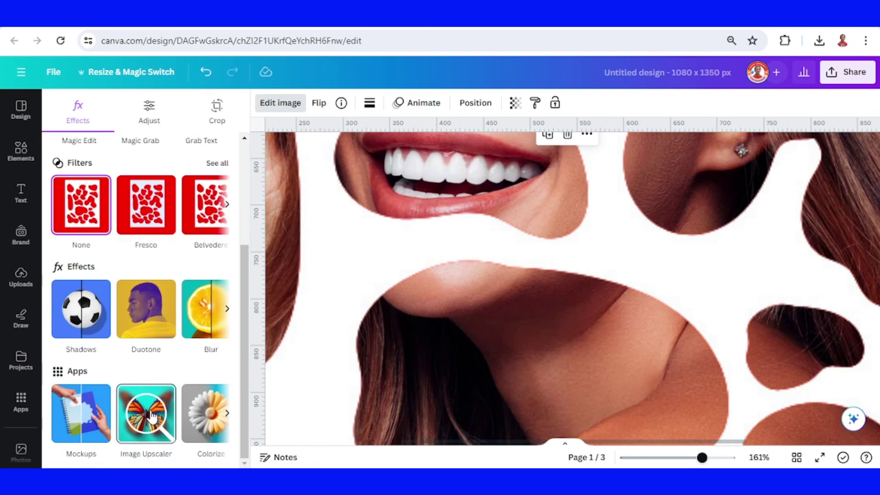
{"action": "left_click", "coordinate": [150, 416]}
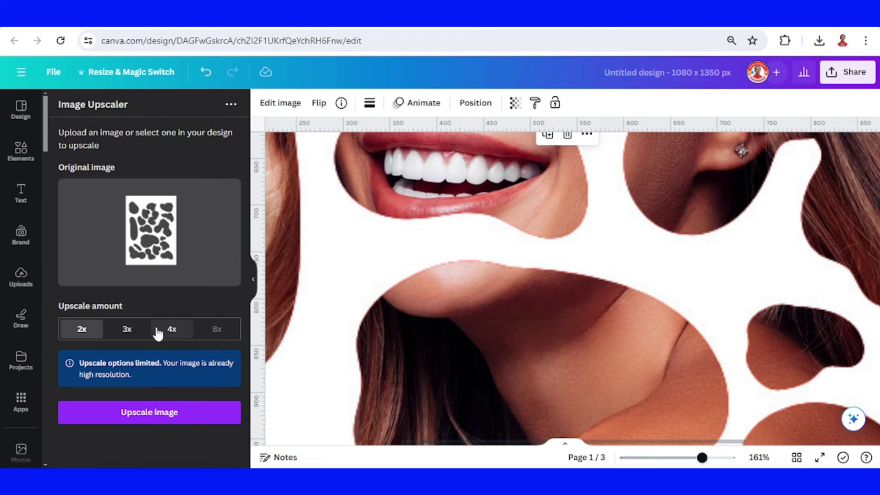
{"action": "left_click", "coordinate": [173, 333]}
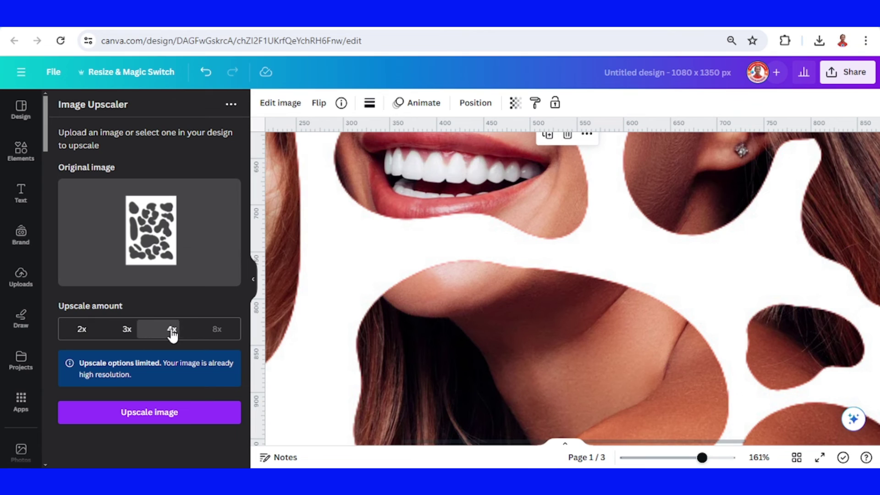
{"action": "left_click", "coordinate": [174, 415]}
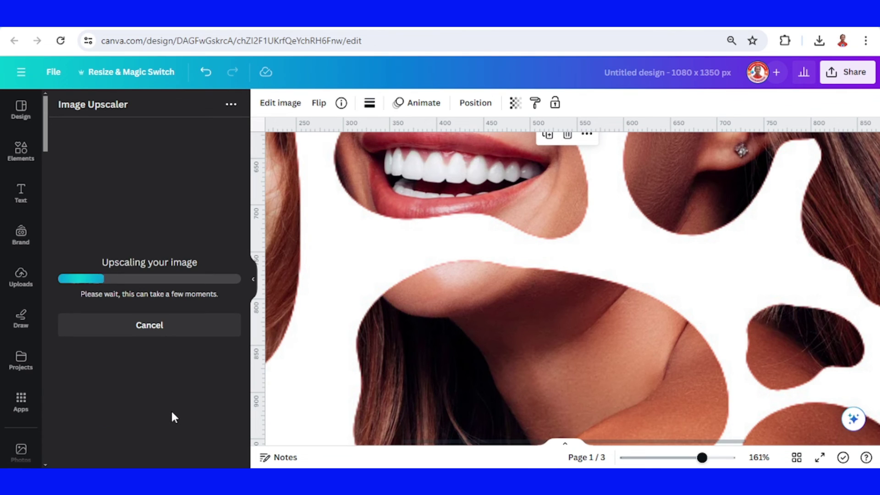
{"action": "left_click", "coordinate": [163, 358]}
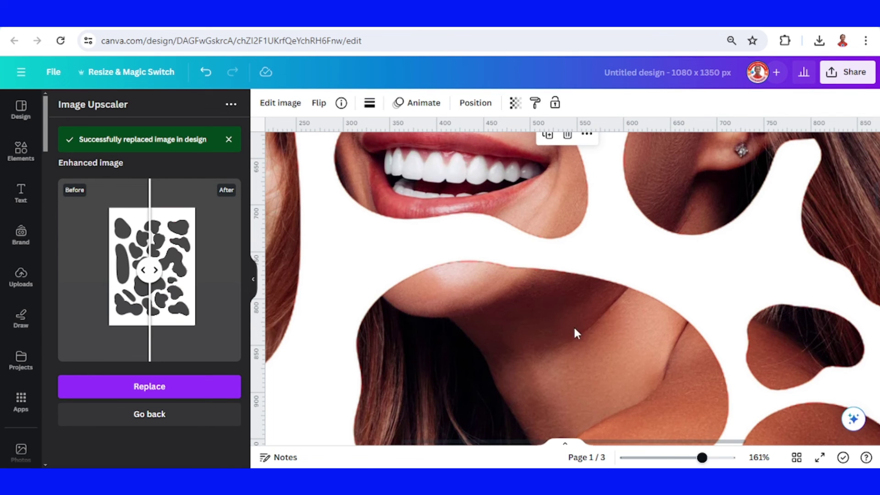
Step: Open the Duotone effect options for the blob cutout image on page 1
{"action": "left_click", "coordinate": [666, 457]}
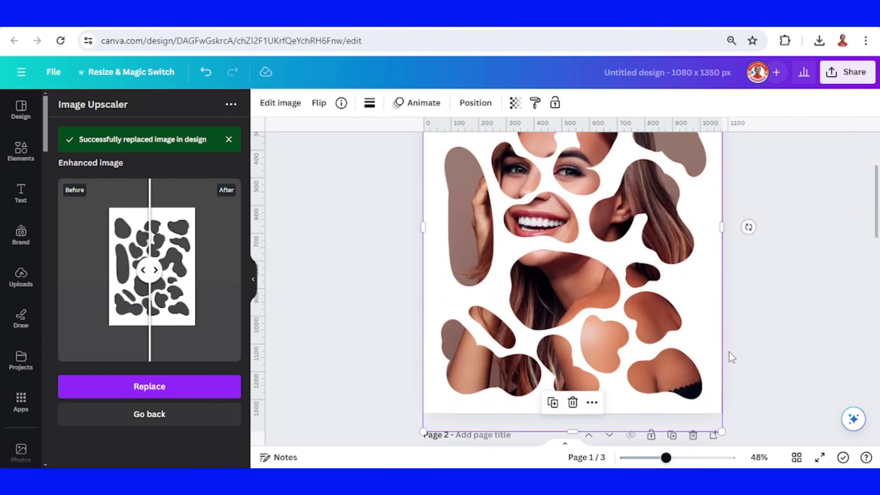
{"action": "scroll", "coordinate": [698, 327], "scroll_direction": "up", "scroll_amount": 6}
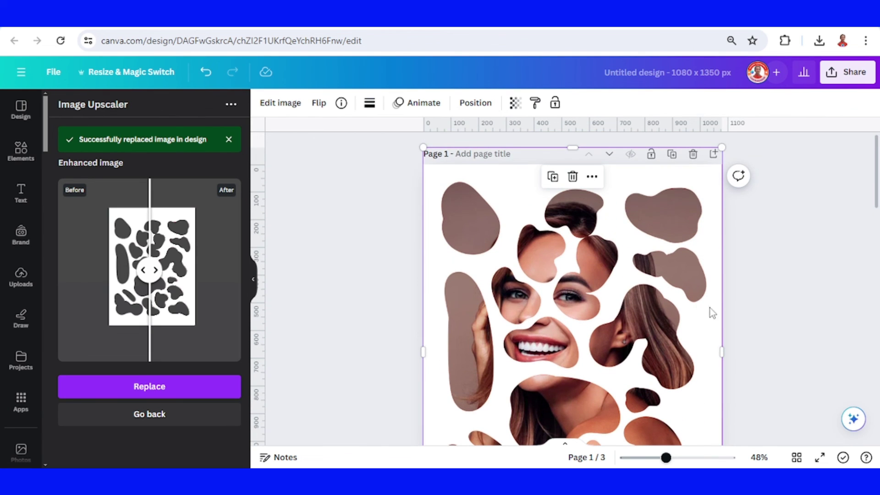
{"action": "left_click", "coordinate": [280, 102]}
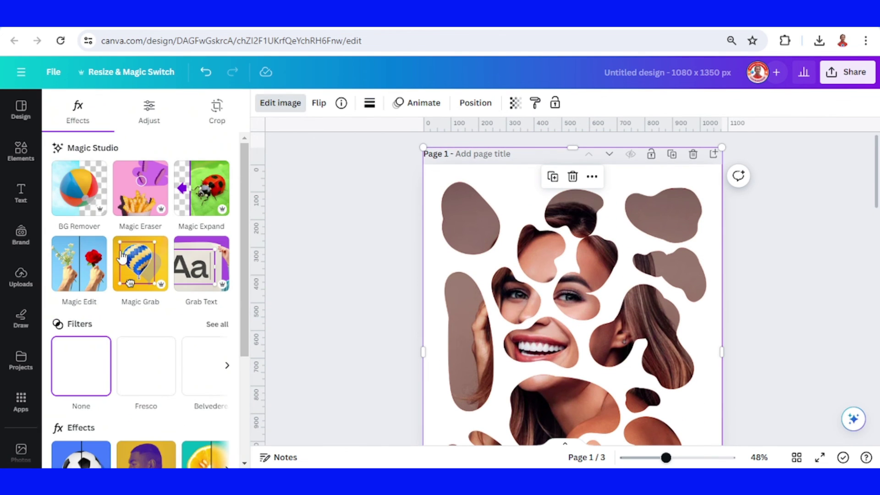
{"action": "scroll", "coordinate": [174, 358], "scroll_direction": "down", "scroll_amount": 4}
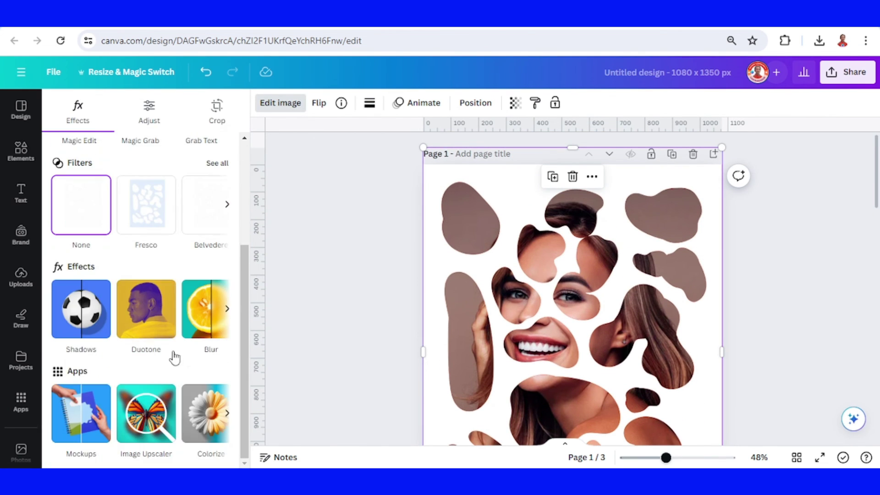
{"action": "left_click", "coordinate": [156, 332]}
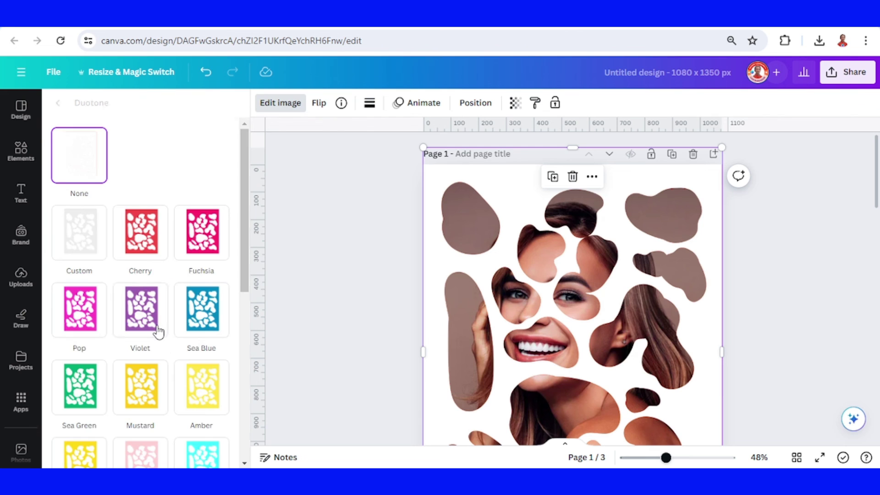
Step: Try the Cherry, Fuchsia, Sea Blue, Violet and Pop Duotone presets on the blob cutout overlay
{"action": "left_click", "coordinate": [141, 236]}
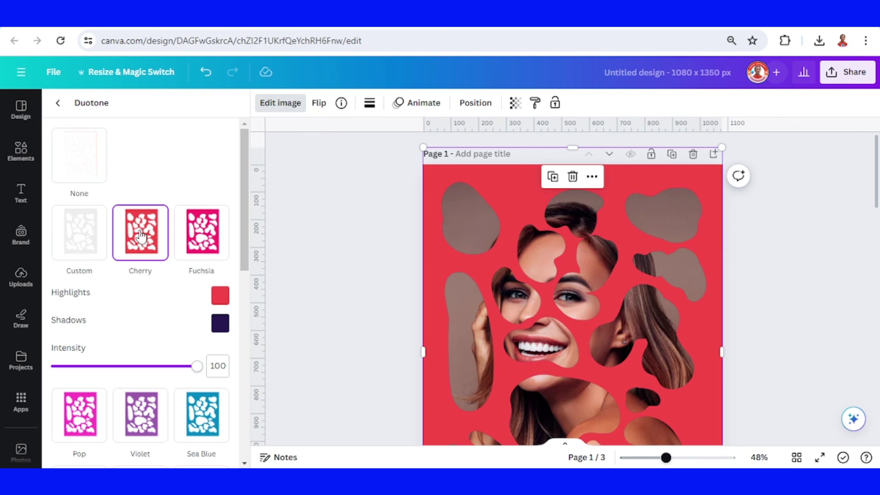
{"action": "left_click", "coordinate": [208, 239]}
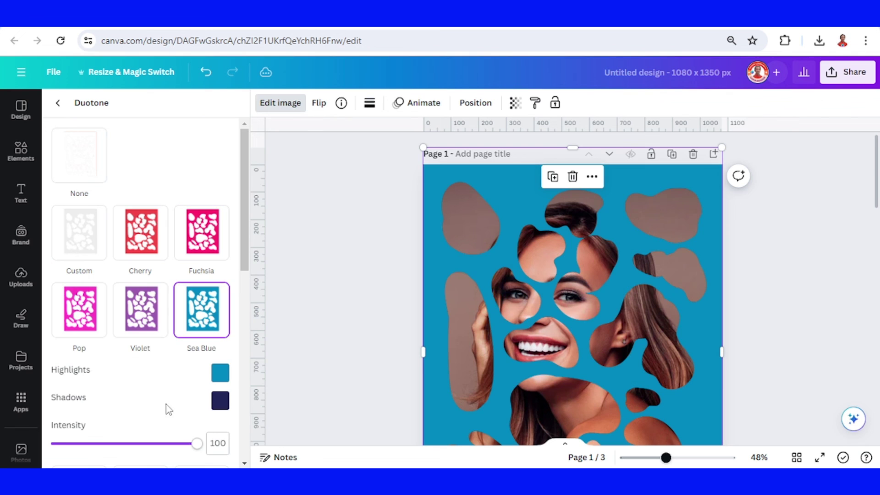
{"action": "left_click", "coordinate": [141, 318]}
{"action": "left_click", "coordinate": [87, 318]}
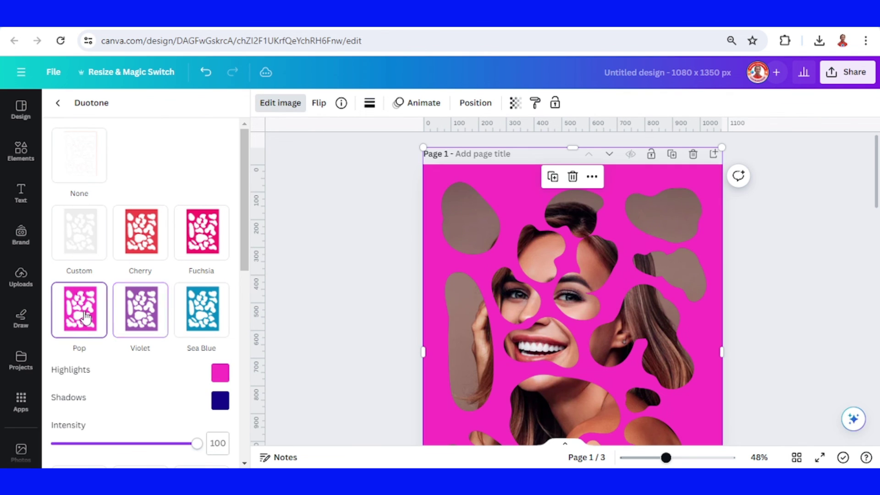
Step: Apply the Custom Duotone to the blob cutout overlay and set its highlights colour to light orange #F69E55
{"action": "left_click", "coordinate": [83, 243]}
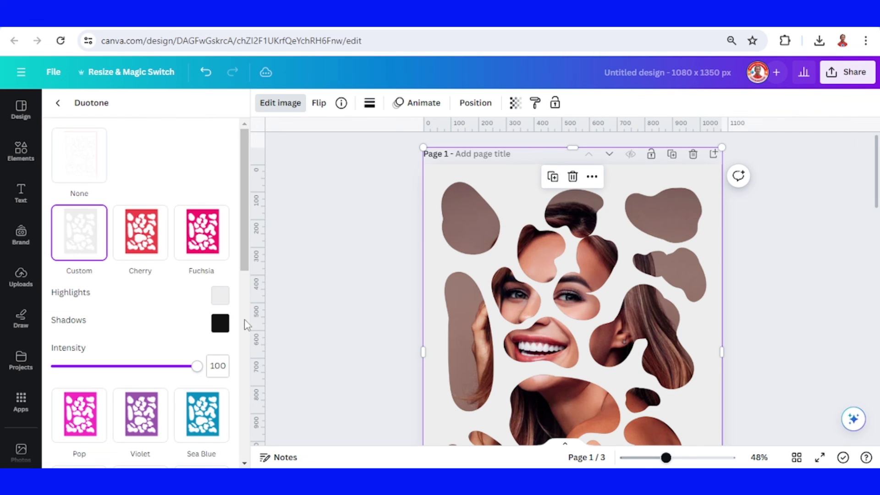
{"action": "left_click", "coordinate": [221, 302]}
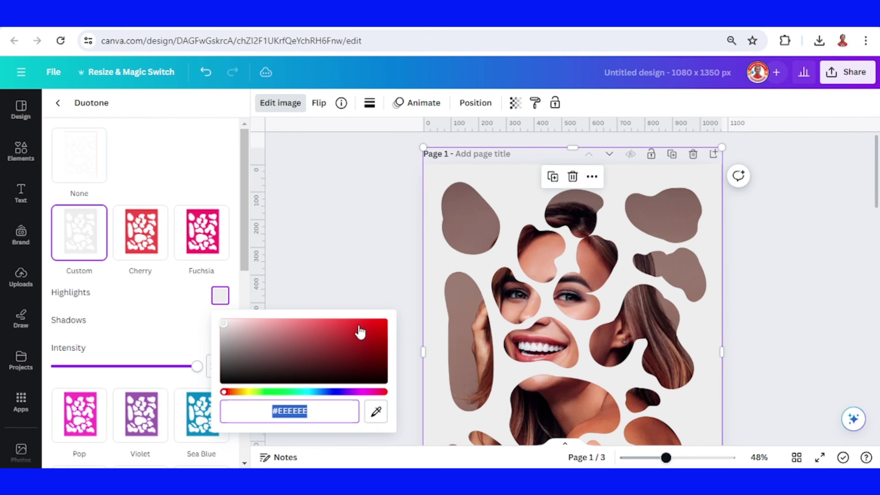
{"action": "left_click", "coordinate": [235, 392]}
{"action": "left_click_drag", "start_coordinate": [365, 357], "coordinate": [378, 335]}
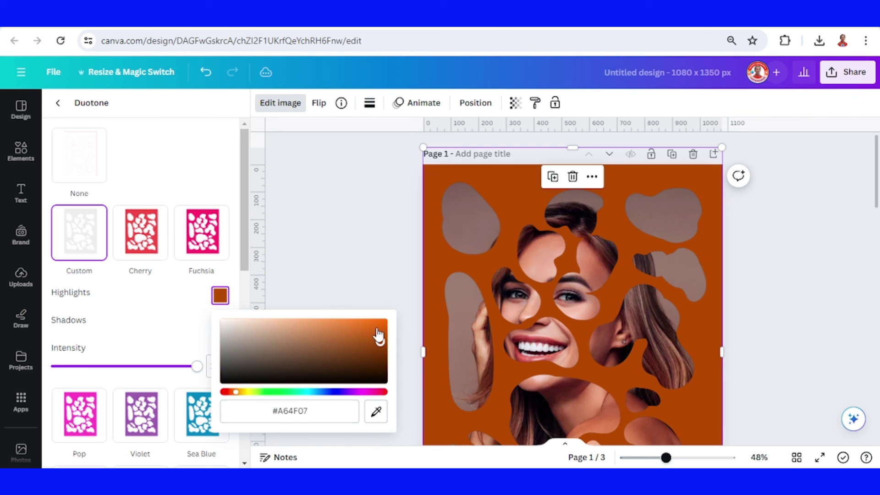
{"action": "left_click", "coordinate": [330, 323]}
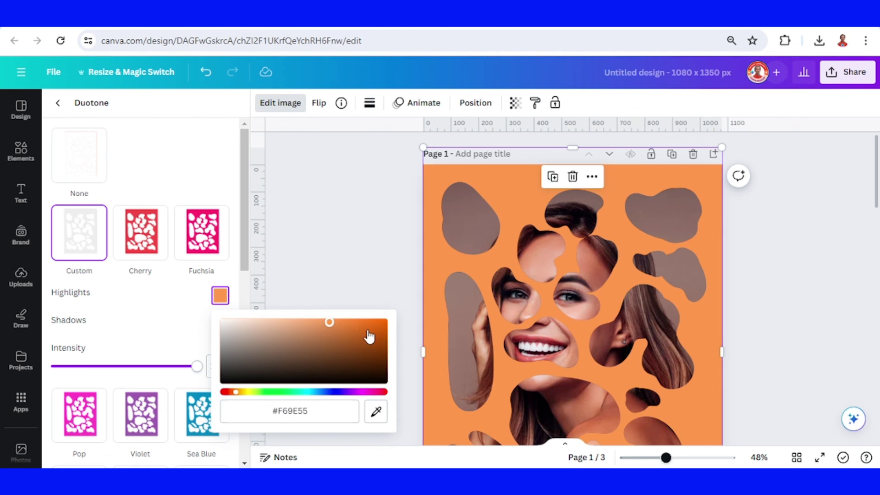
{"action": "left_click", "coordinate": [187, 310]}
Step: Set the Custom Duotone's shadows colour to the orange sampled from the overlay on the canvas, #FF994D
{"action": "left_click", "coordinate": [220, 323]}
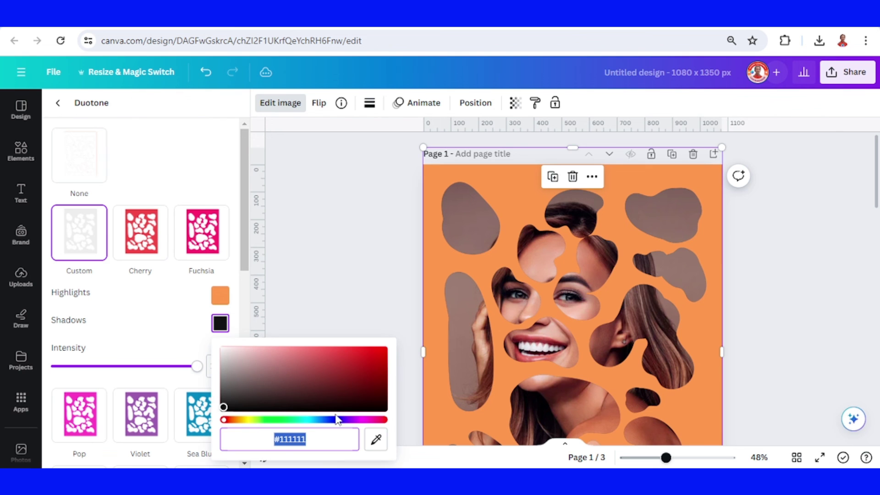
{"action": "left_click", "coordinate": [376, 439]}
{"action": "left_click", "coordinate": [440, 265]}
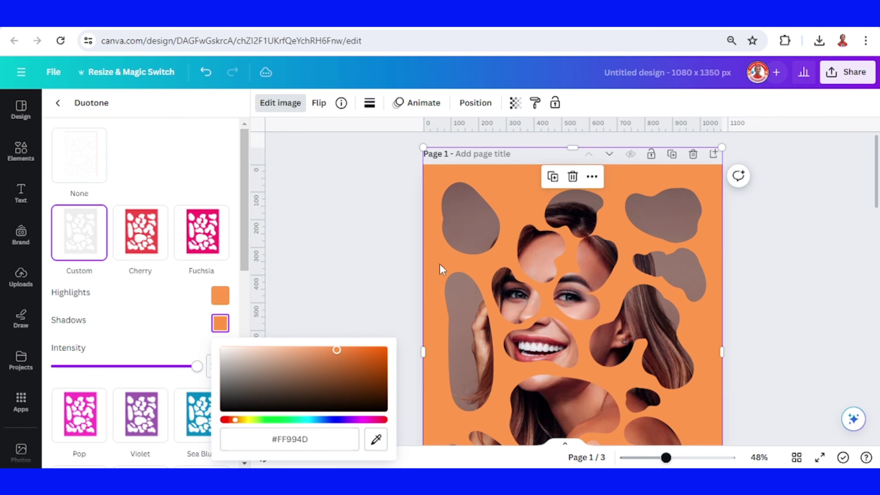